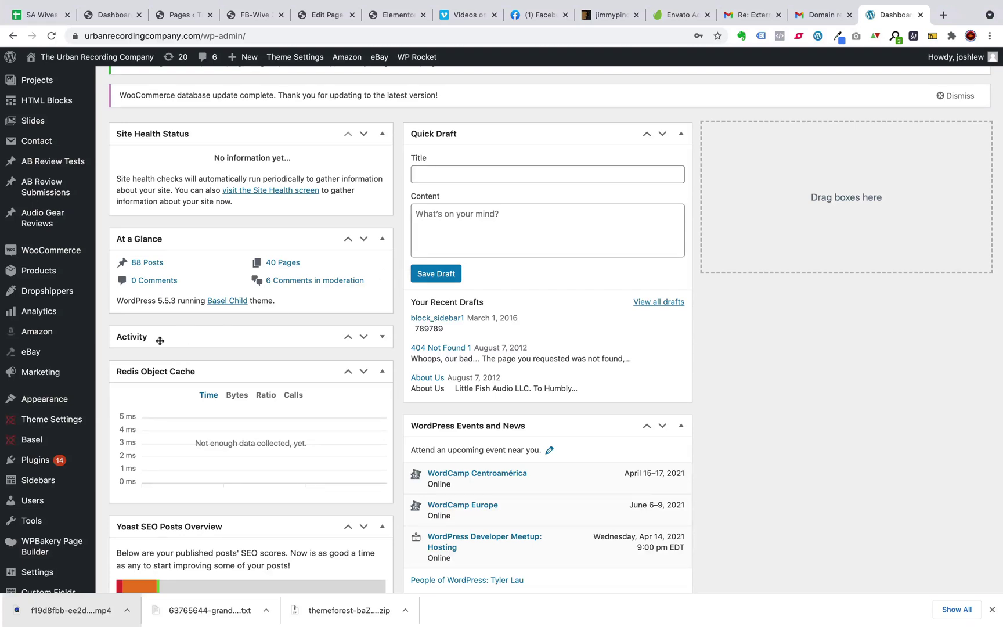
Bring up the eBay plugin's flyout submenu in the WordPress admin sidebar.
{"action": "mouse_move", "coordinate": [44, 355]}
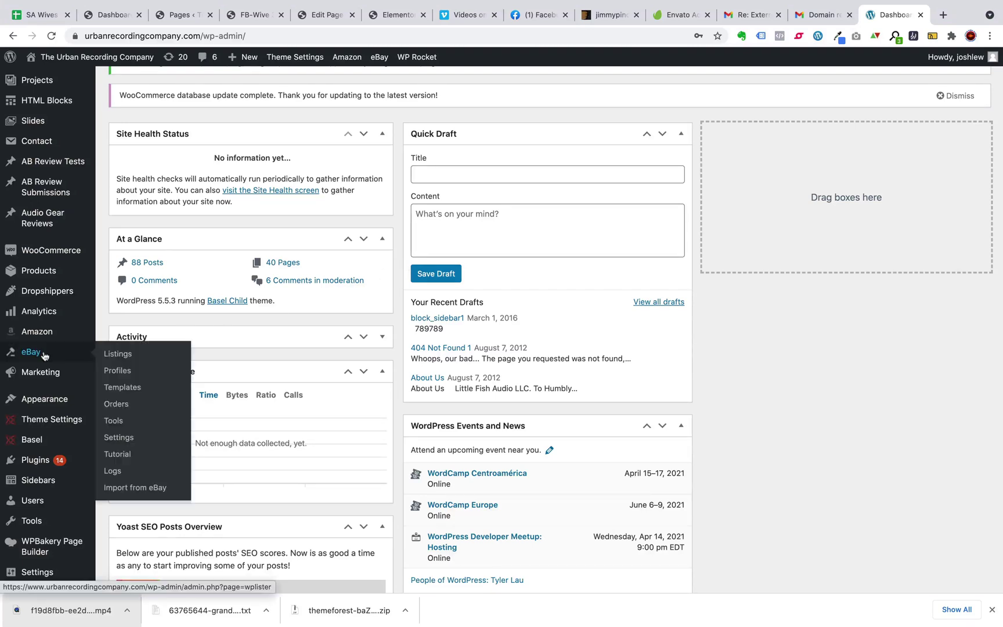
From eBay Profiles, open the Accessories - Fixed Price - Gtc - Stock Only profile for editing.
{"action": "left_click", "coordinate": [118, 372]}
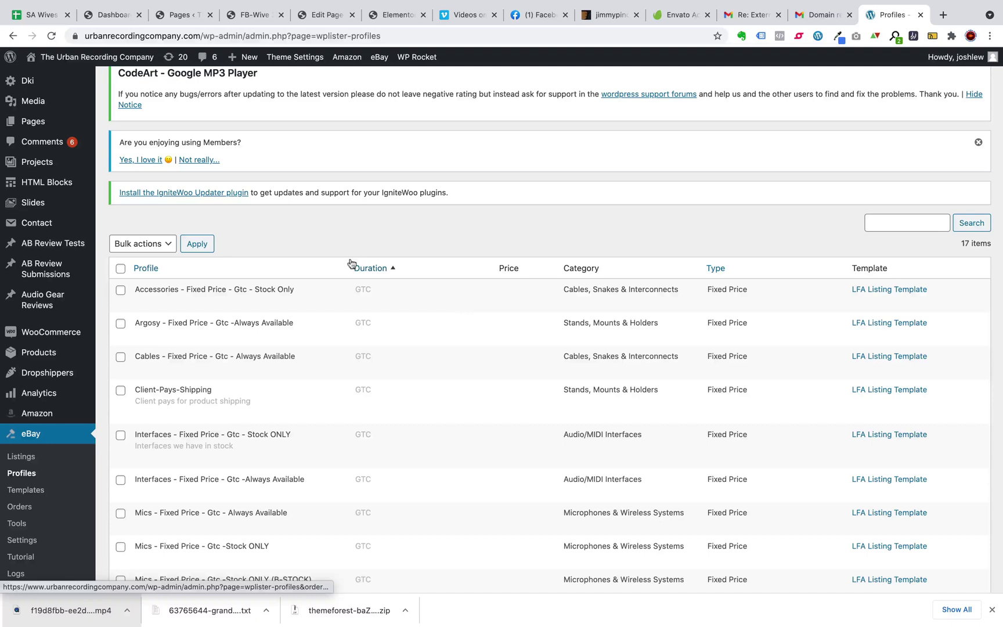
{"action": "scroll", "coordinate": [443, 309], "scroll_direction": "down", "scroll_amount": 1}
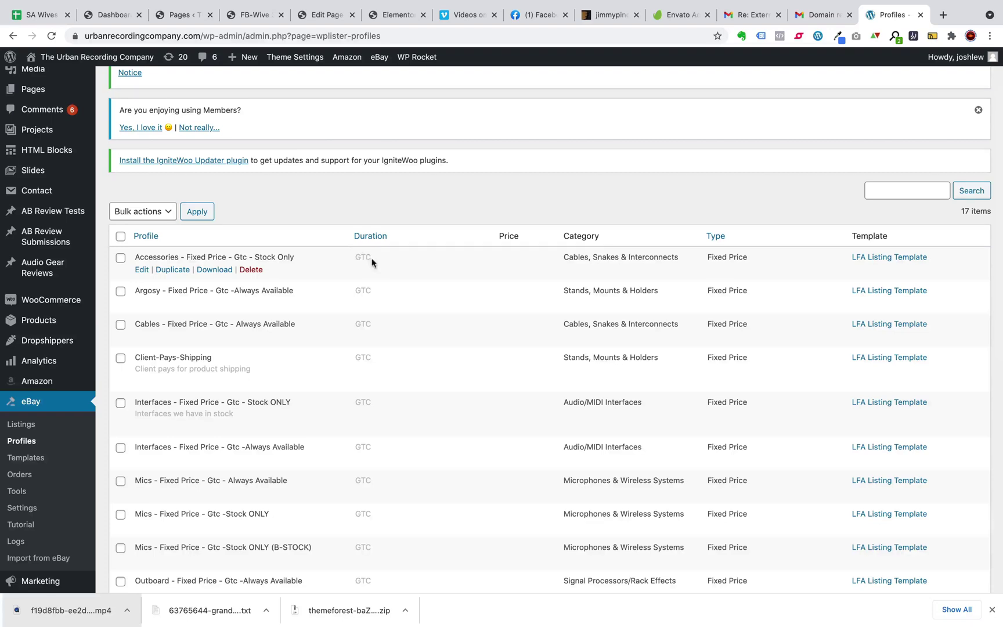
{"action": "left_click_drag", "start_coordinate": [371, 262], "coordinate": [353, 261]}
{"action": "left_click_drag", "start_coordinate": [295, 257], "coordinate": [256, 255]}
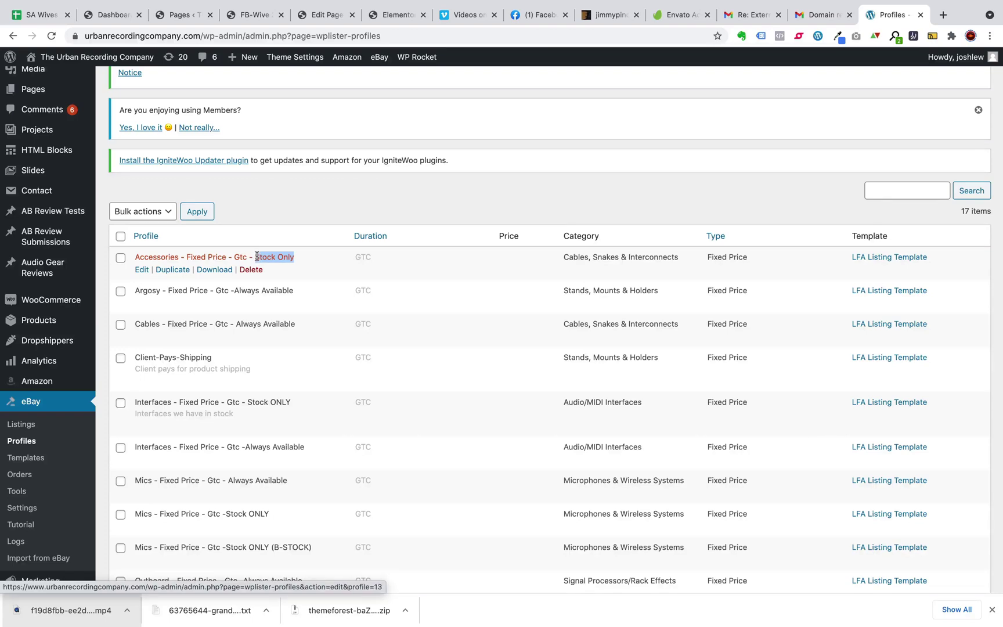
{"action": "left_click", "coordinate": [143, 270]}
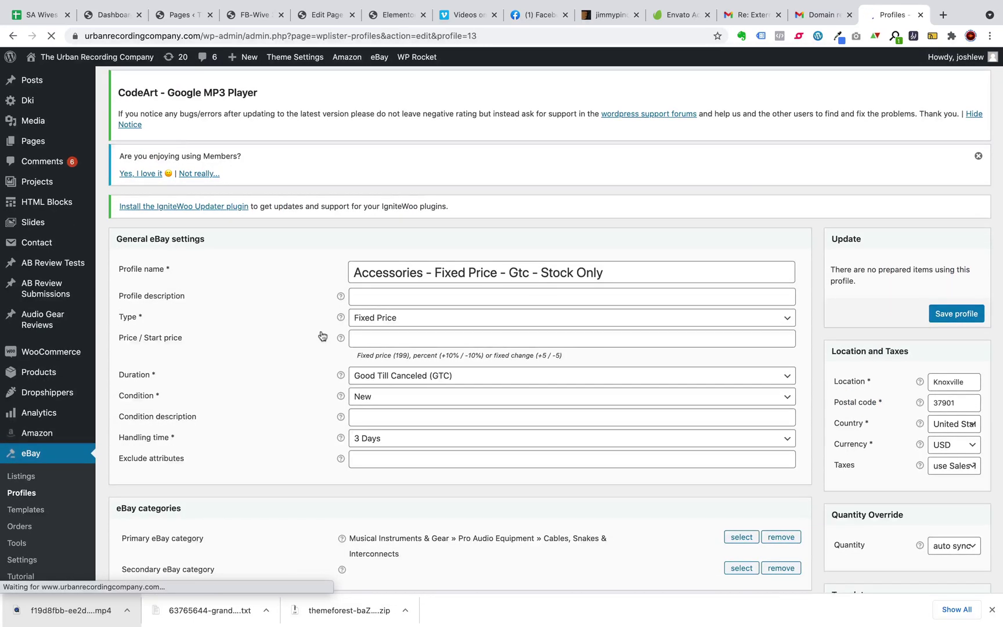
{"action": "scroll", "coordinate": [321, 330], "scroll_direction": "down", "scroll_amount": 1}
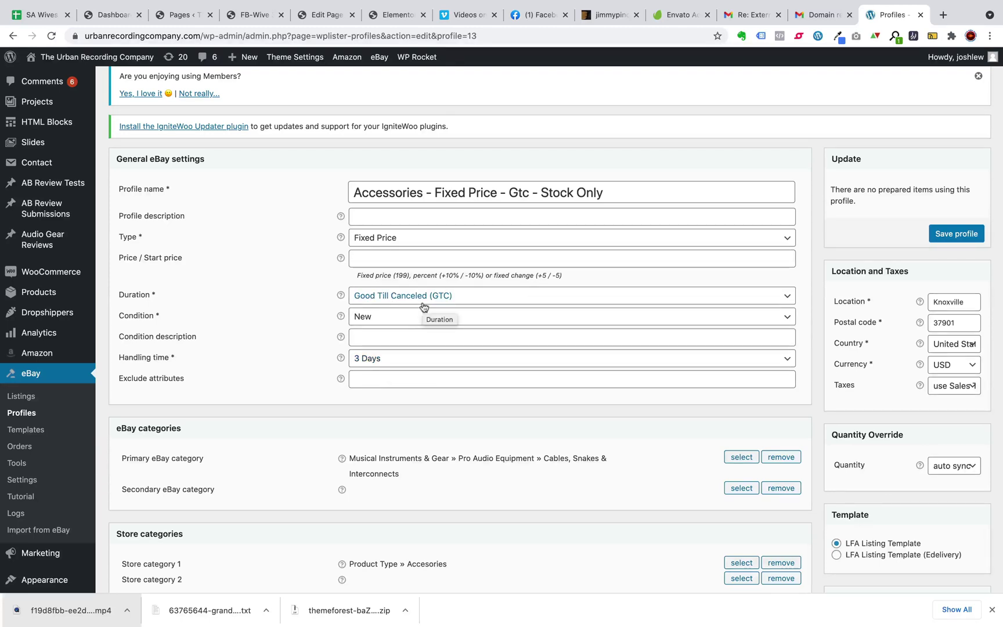
{"action": "scroll", "coordinate": [882, 311], "scroll_direction": "down", "scroll_amount": 2}
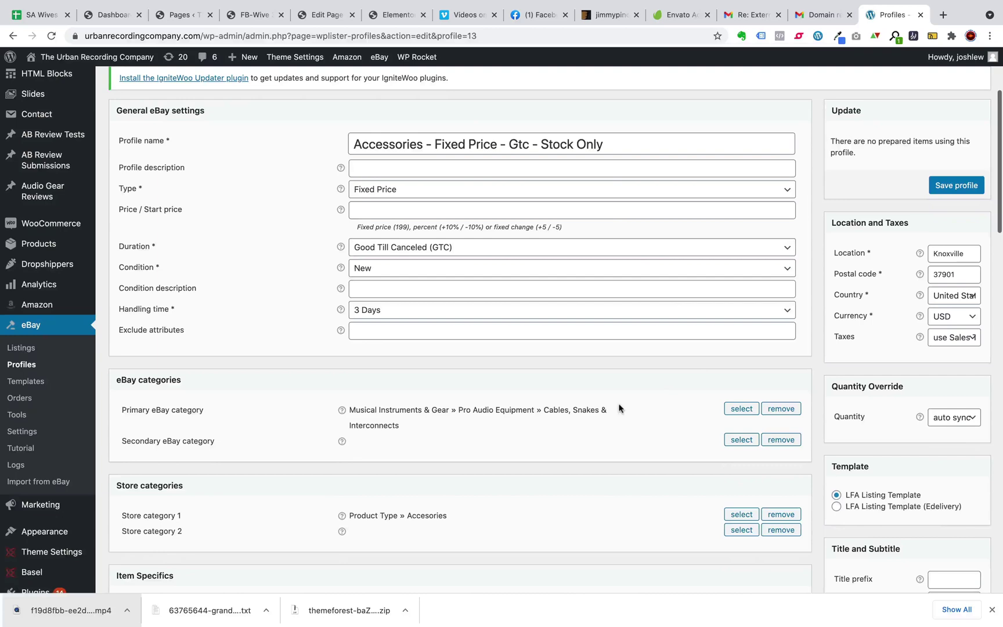
{"action": "scroll", "coordinate": [615, 406], "scroll_direction": "down", "scroll_amount": 2}
{"action": "scroll", "coordinate": [613, 406], "scroll_direction": "down", "scroll_amount": 4}
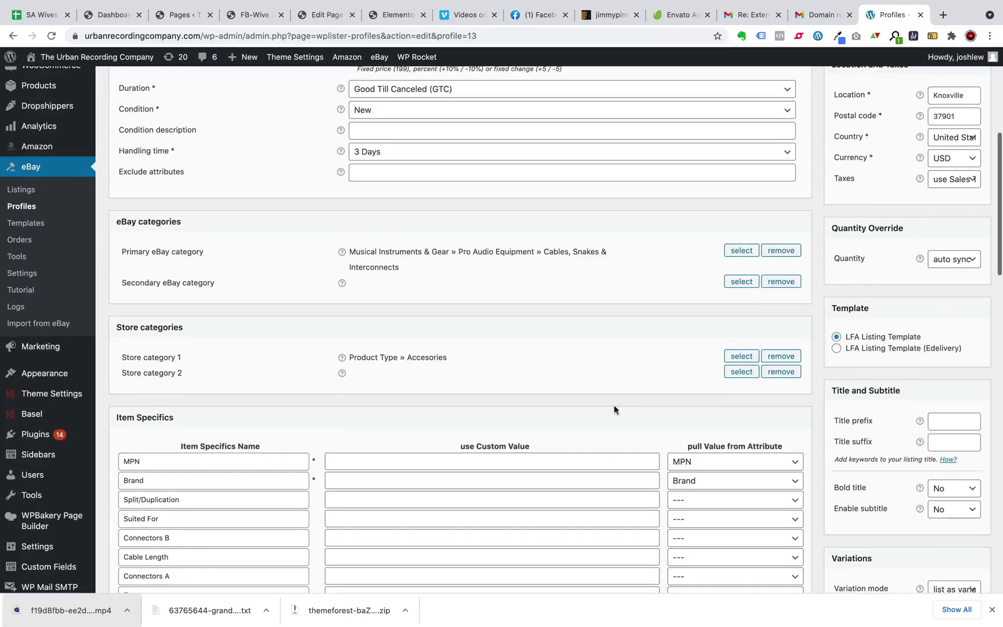
{"action": "scroll", "coordinate": [635, 417], "scroll_direction": "down", "scroll_amount": 2}
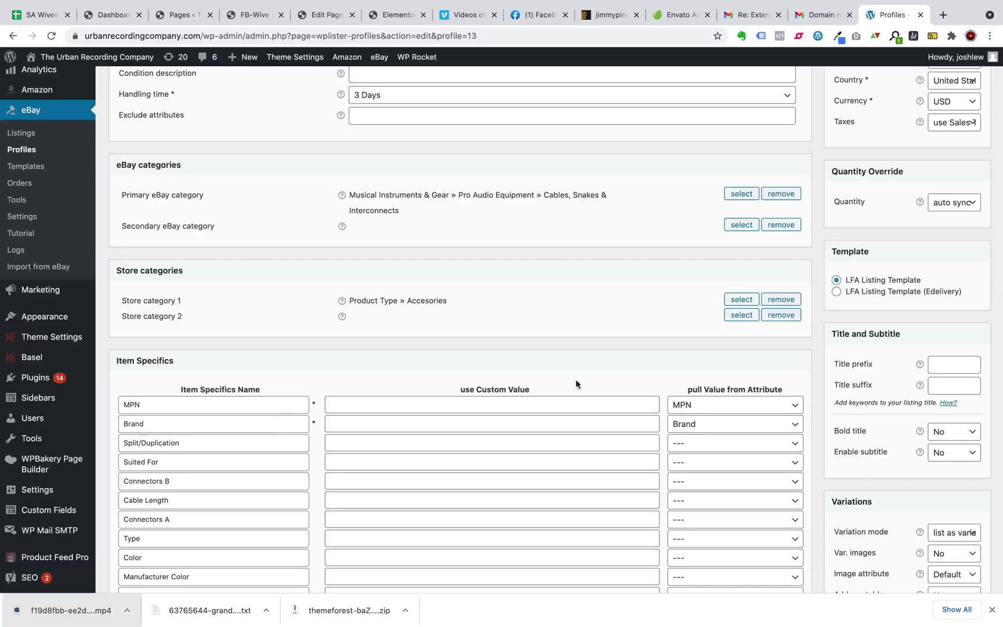
{"action": "scroll", "coordinate": [670, 359], "scroll_direction": "down", "scroll_amount": 3}
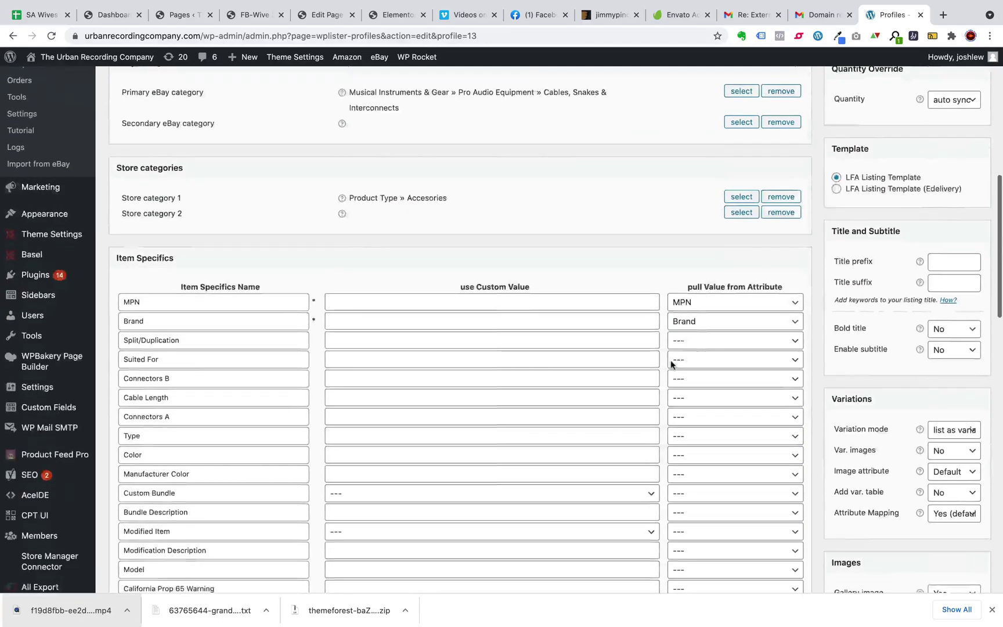
{"action": "scroll", "coordinate": [671, 359], "scroll_direction": "down", "scroll_amount": 8}
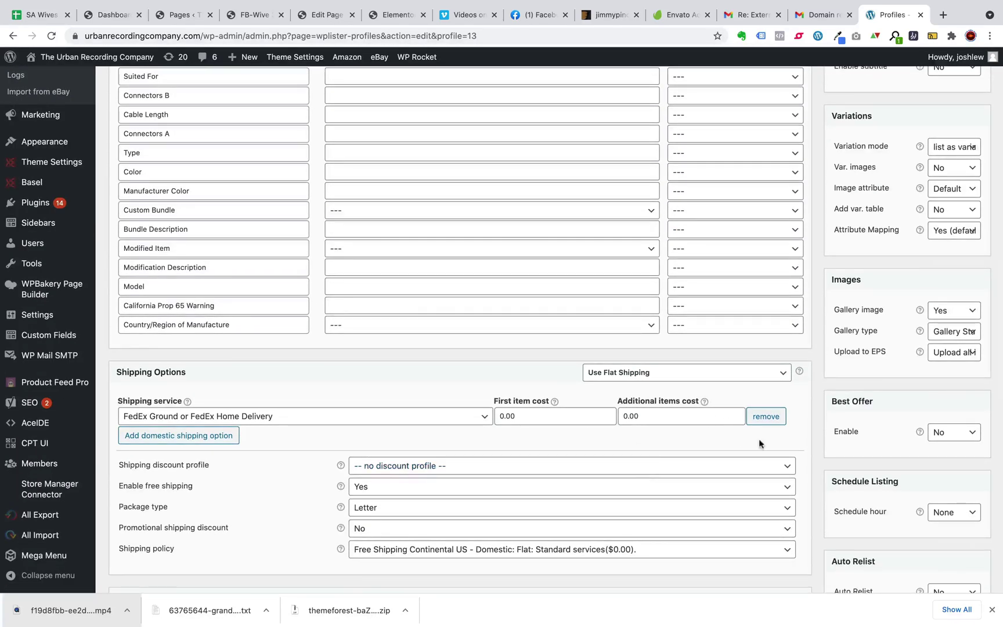
{"action": "scroll", "coordinate": [759, 444], "scroll_direction": "up", "scroll_amount": 20}
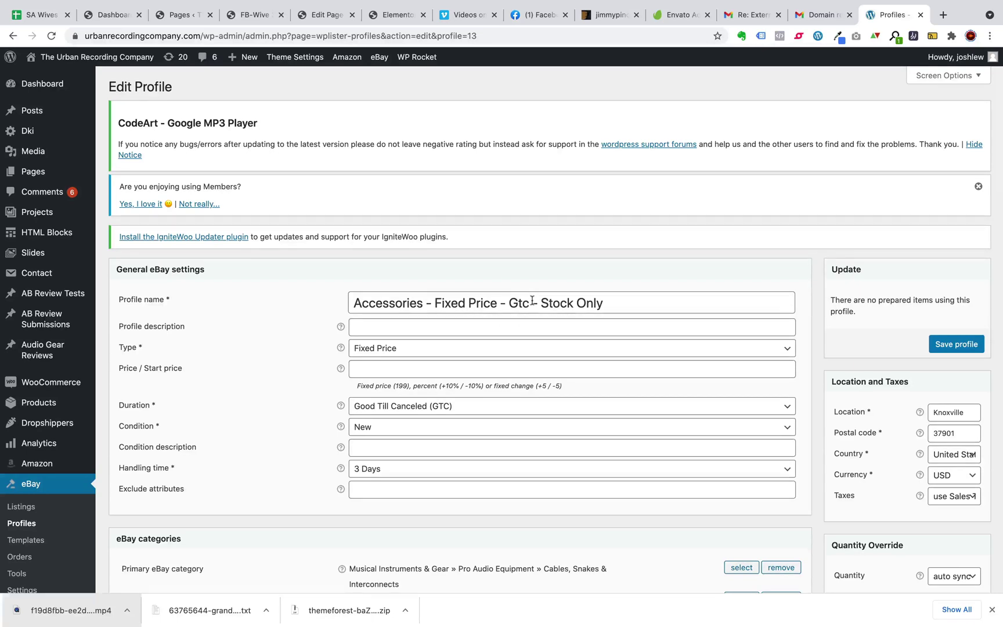
{"action": "left_click_drag", "start_coordinate": [532, 302], "coordinate": [620, 318]}
{"action": "scroll", "coordinate": [638, 267], "scroll_direction": "down", "scroll_amount": 10}
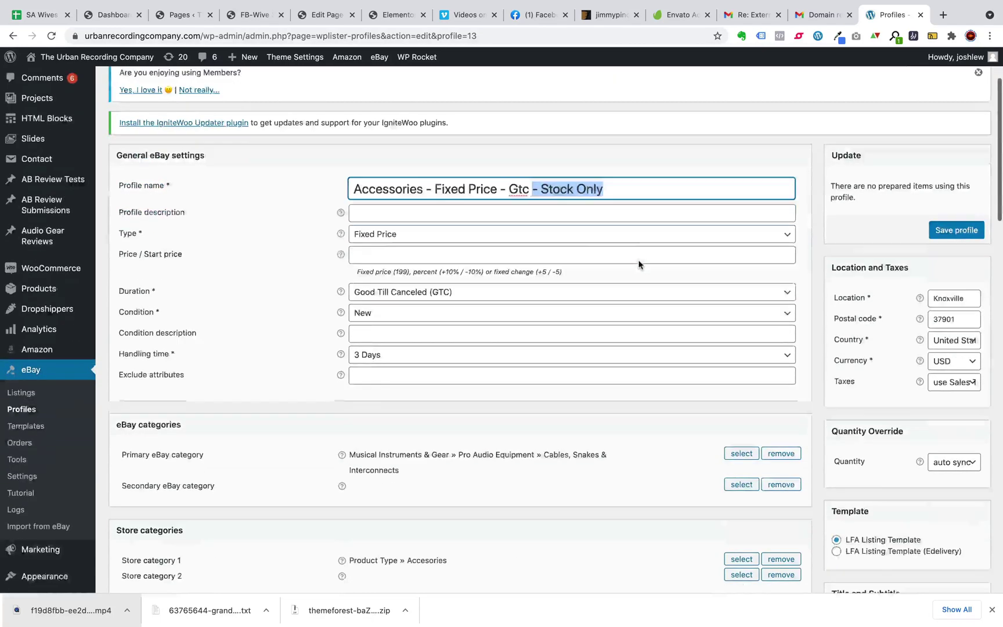
{"action": "scroll", "coordinate": [902, 253], "scroll_direction": "up", "scroll_amount": 1}
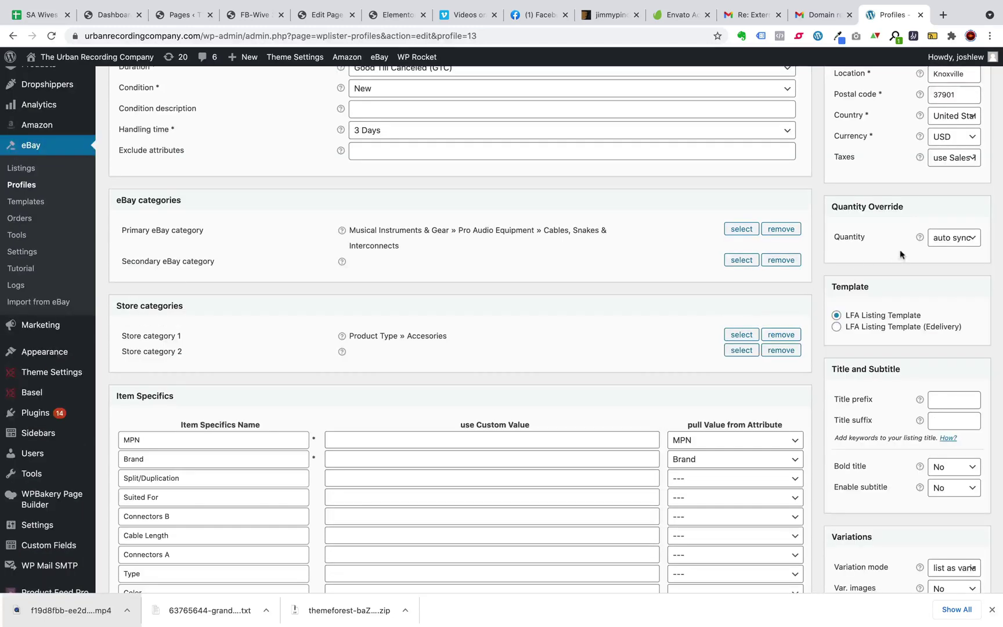
{"action": "scroll", "coordinate": [514, 225], "scroll_direction": "up", "scroll_amount": 6}
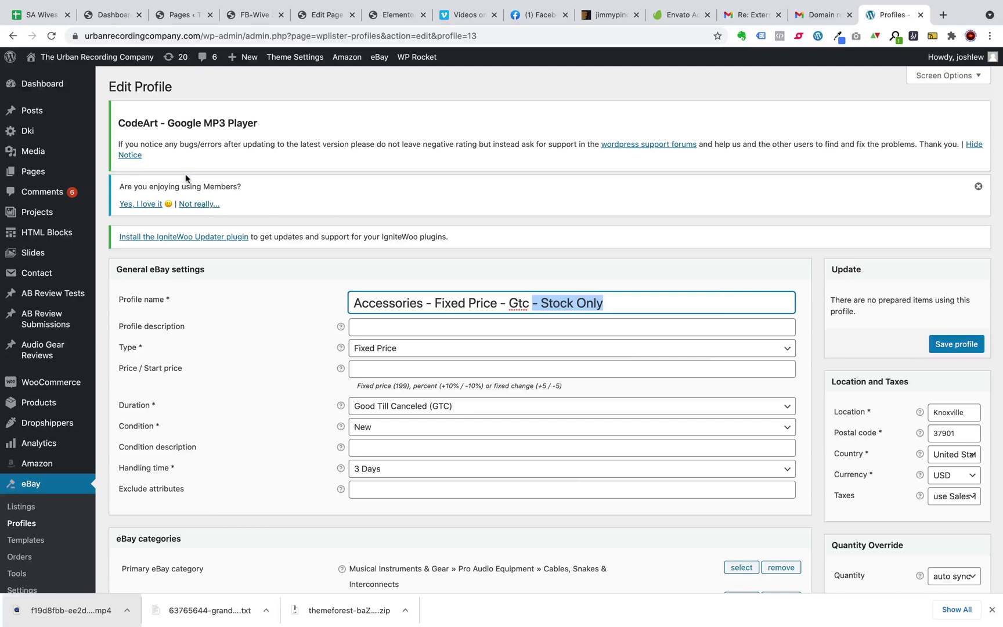
{"action": "left_click", "coordinate": [13, 35]}
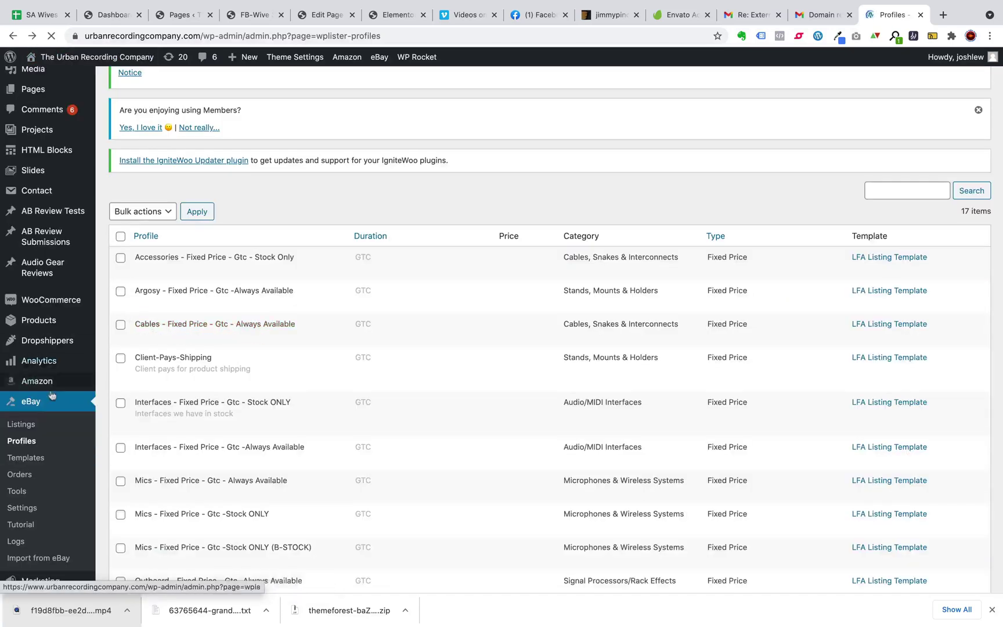
Preview the LFA Listing Template's full layout, then close the preview on the templates list.
{"action": "left_click", "coordinate": [21, 459]}
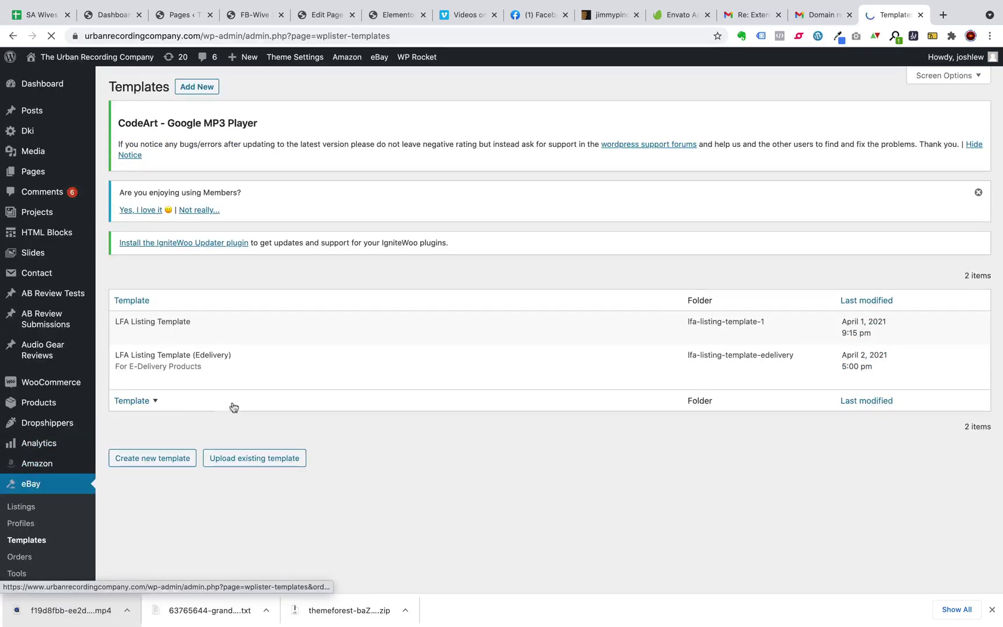
{"action": "mouse_move", "coordinate": [307, 380]}
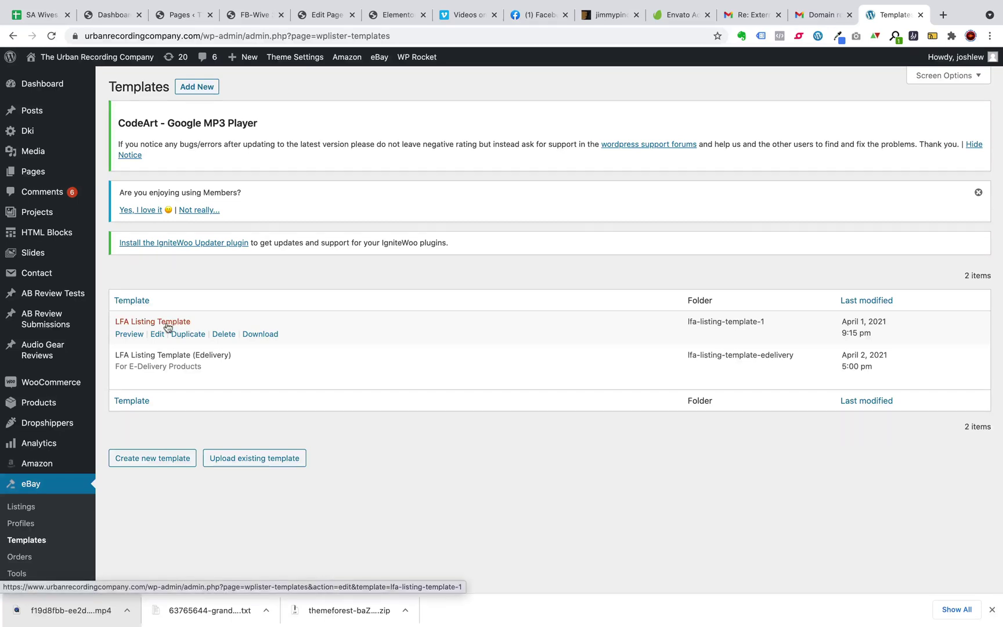
{"action": "left_click", "coordinate": [129, 335]}
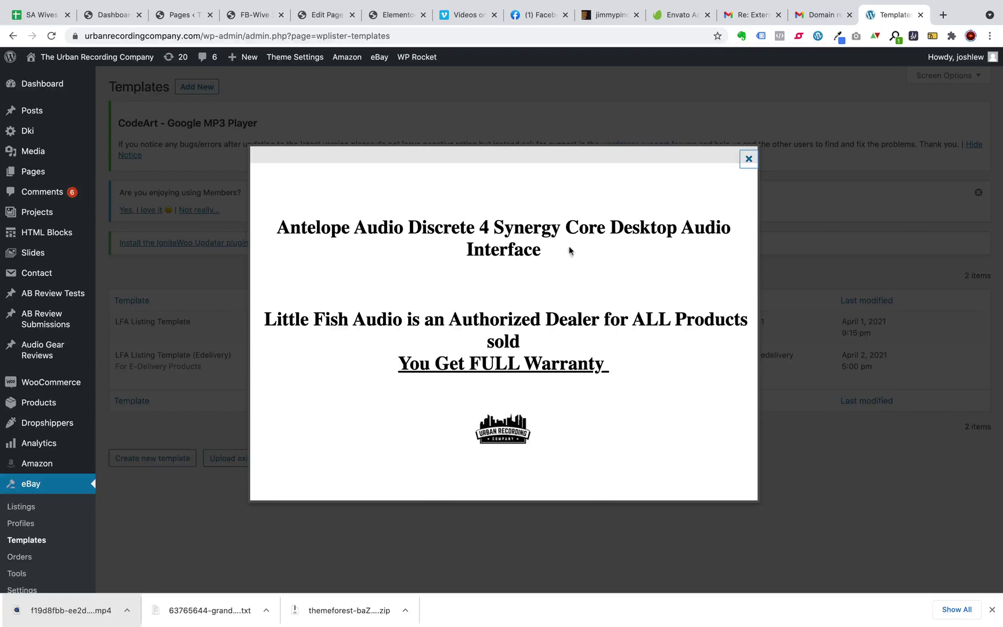
{"action": "scroll", "coordinate": [546, 228], "scroll_direction": "down", "scroll_amount": 2}
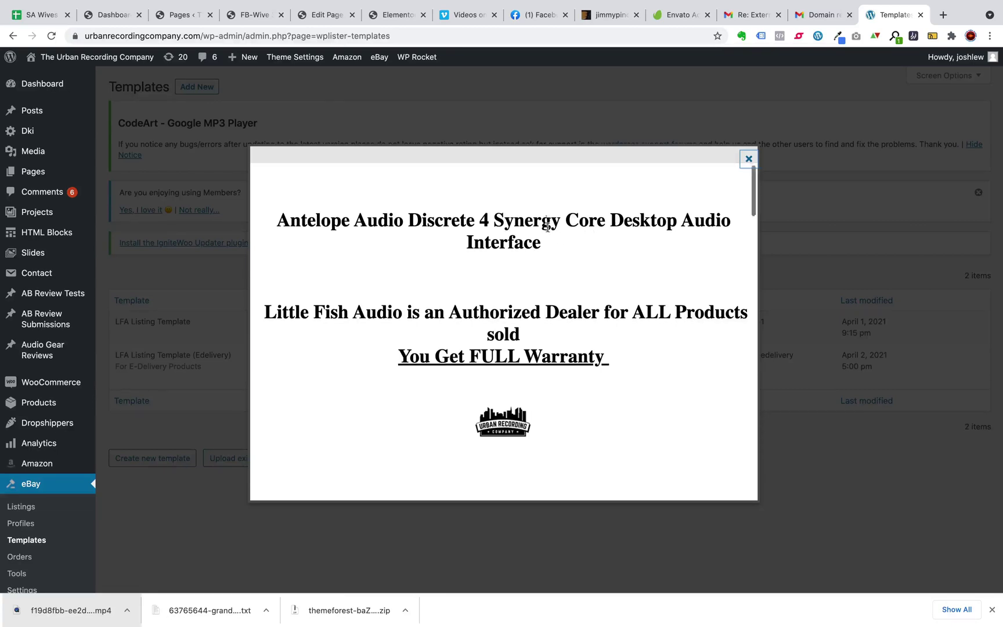
{"action": "scroll", "coordinate": [557, 275], "scroll_direction": "down", "scroll_amount": 3}
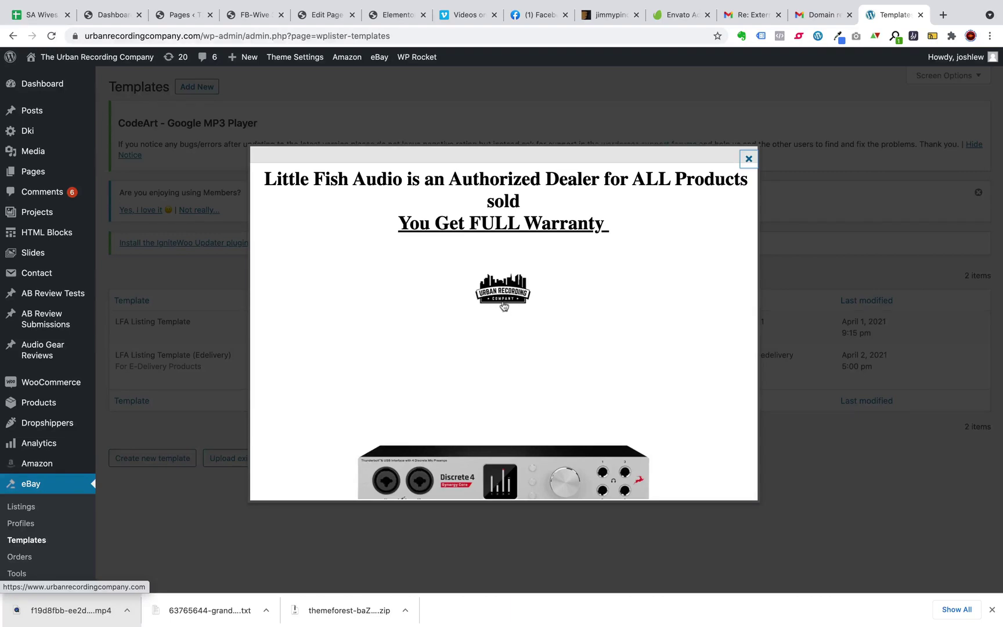
{"action": "scroll", "coordinate": [502, 303], "scroll_direction": "down", "scroll_amount": 3}
{"action": "scroll", "coordinate": [506, 290], "scroll_direction": "down", "scroll_amount": 7}
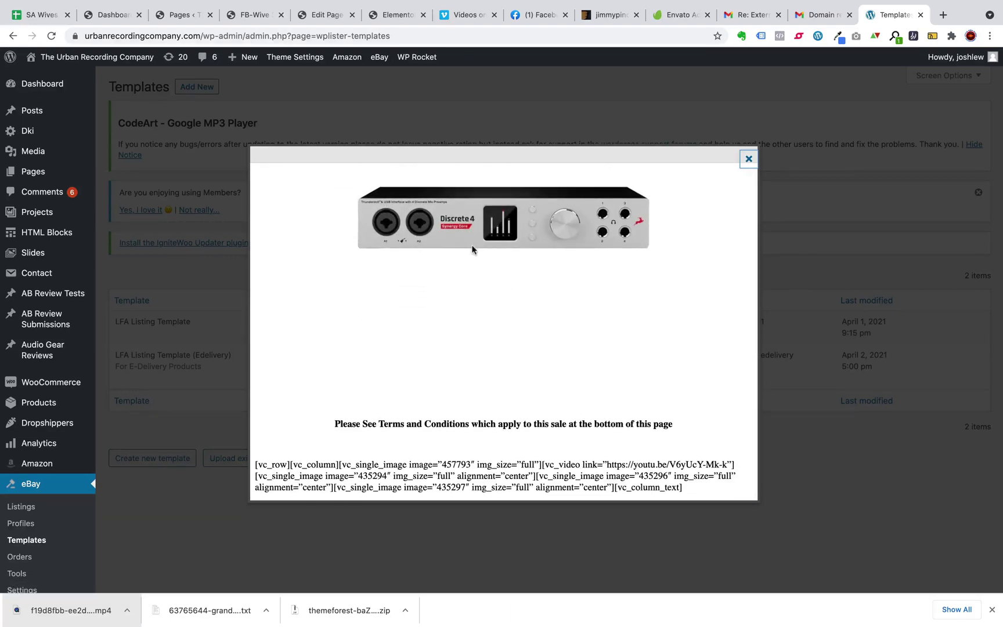
{"action": "scroll", "coordinate": [471, 250], "scroll_direction": "down", "scroll_amount": 10}
{"action": "scroll", "coordinate": [372, 386], "scroll_direction": "up", "scroll_amount": 5}
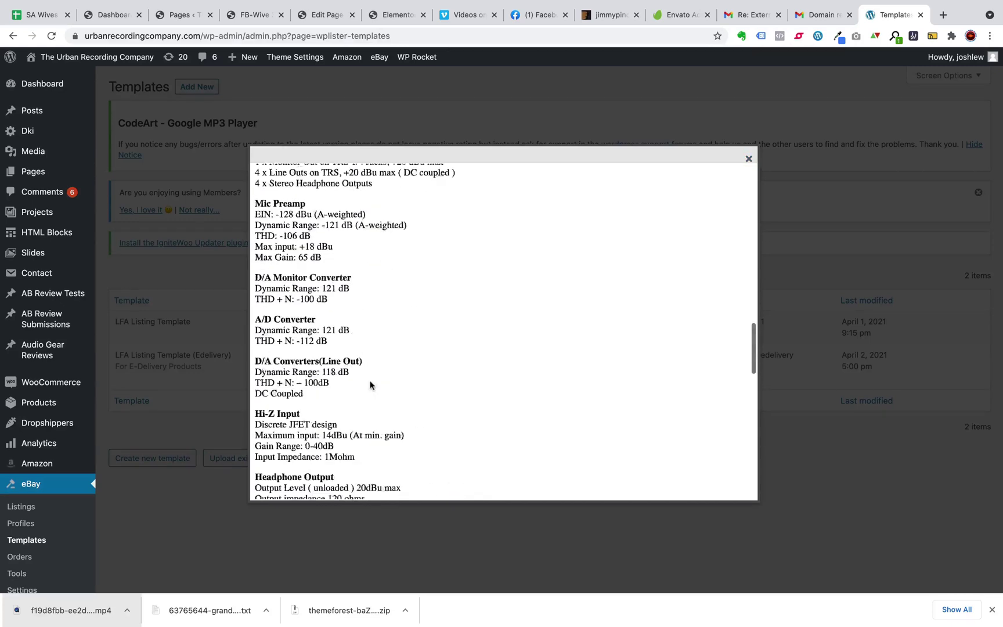
{"action": "left_click", "coordinate": [748, 160]}
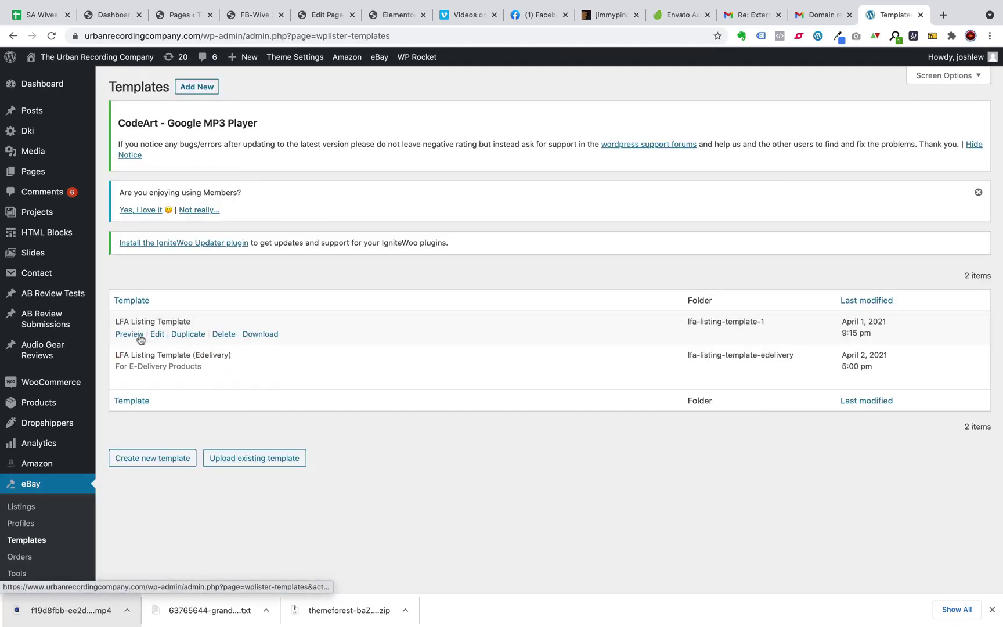
{"action": "left_click", "coordinate": [158, 334]}
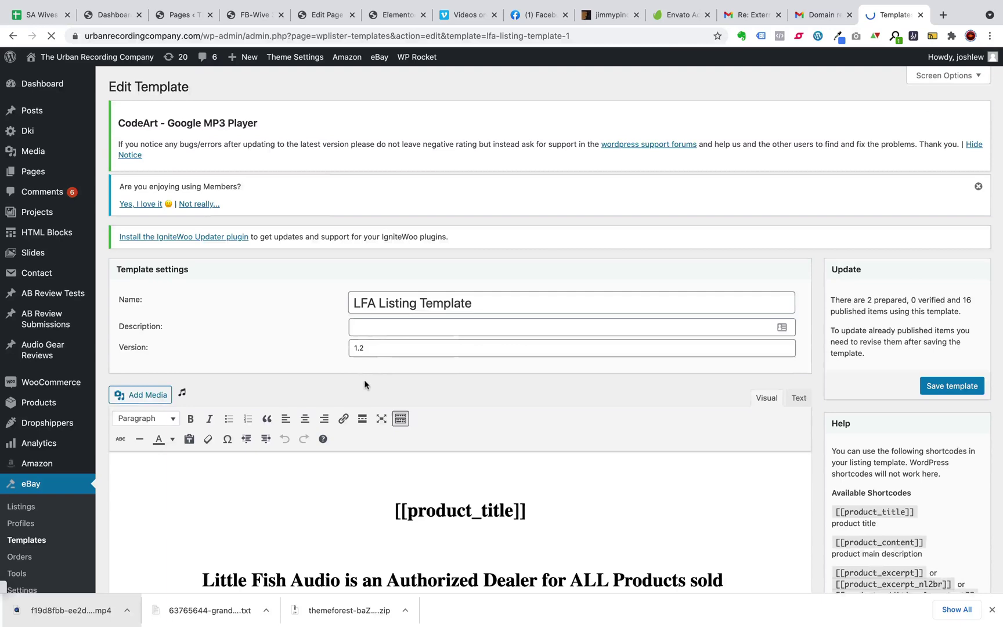
{"action": "scroll", "coordinate": [364, 384], "scroll_direction": "down", "scroll_amount": 2}
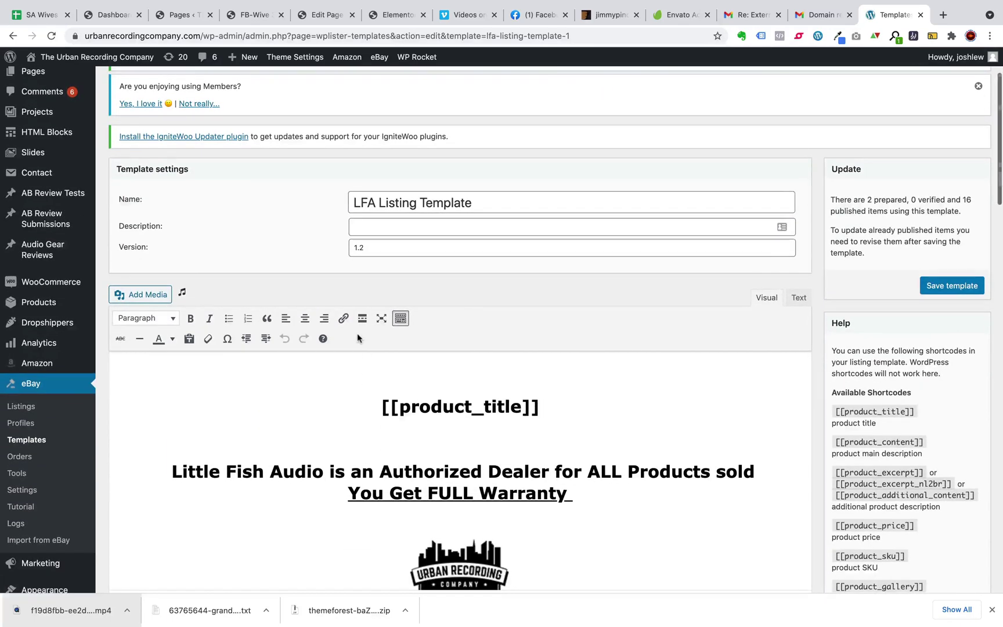
{"action": "scroll", "coordinate": [365, 381], "scroll_direction": "down", "scroll_amount": 2}
{"action": "left_click", "coordinate": [373, 327]}
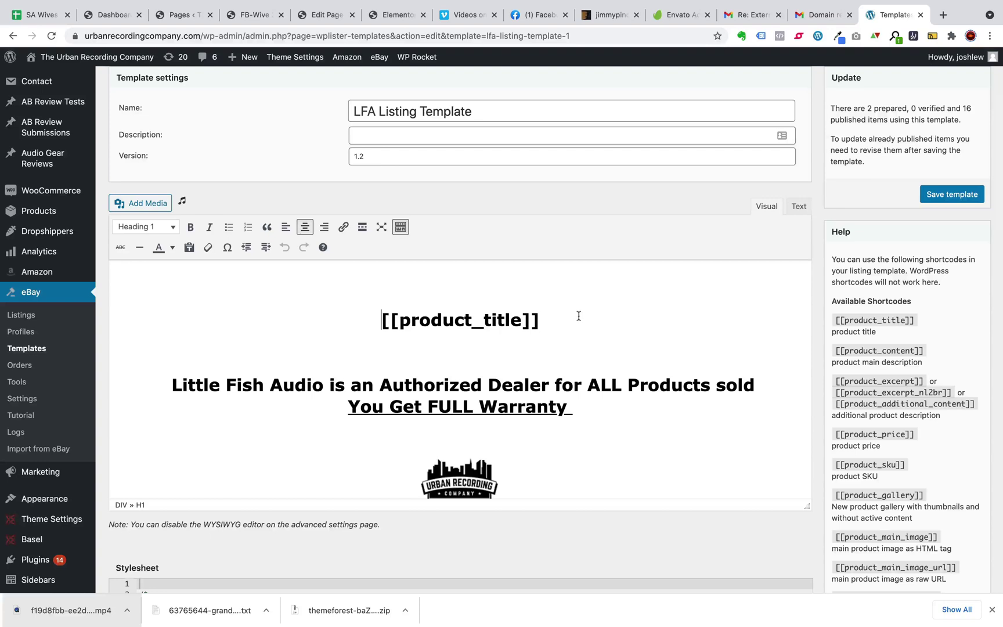
{"action": "left_click_drag", "start_coordinate": [563, 321], "coordinate": [408, 302]}
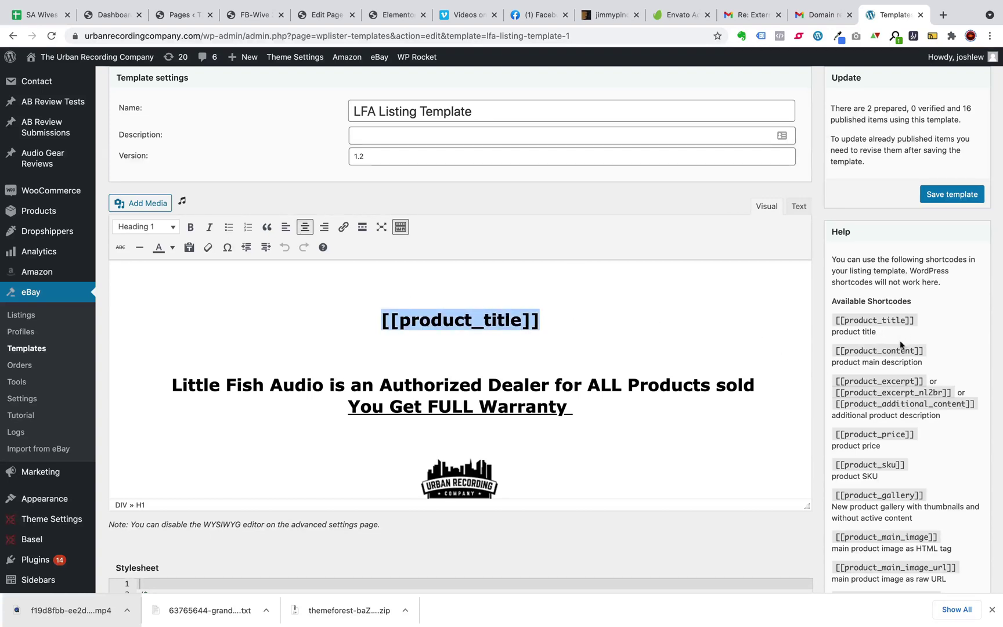
{"action": "scroll", "coordinate": [909, 406], "scroll_direction": "down", "scroll_amount": 2}
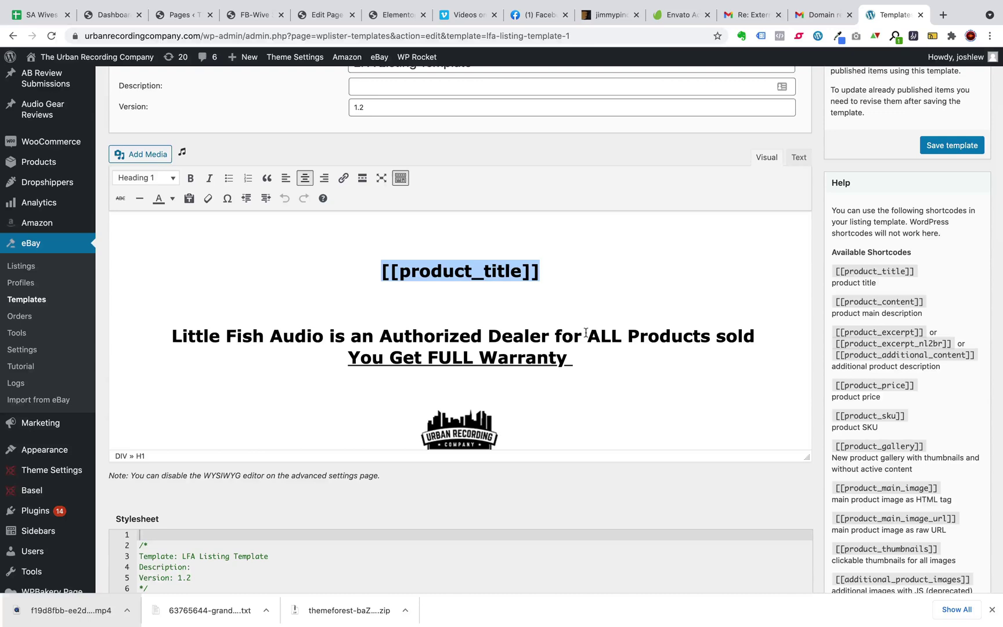
{"action": "scroll", "coordinate": [485, 296], "scroll_direction": "down", "scroll_amount": 5}
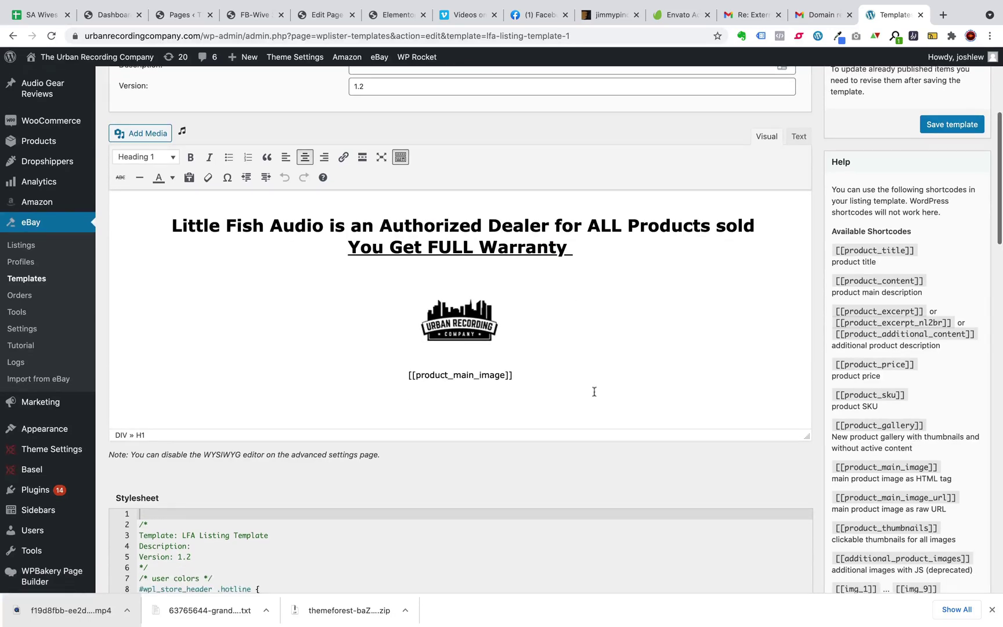
{"action": "scroll", "coordinate": [531, 369], "scroll_direction": "down", "scroll_amount": 2}
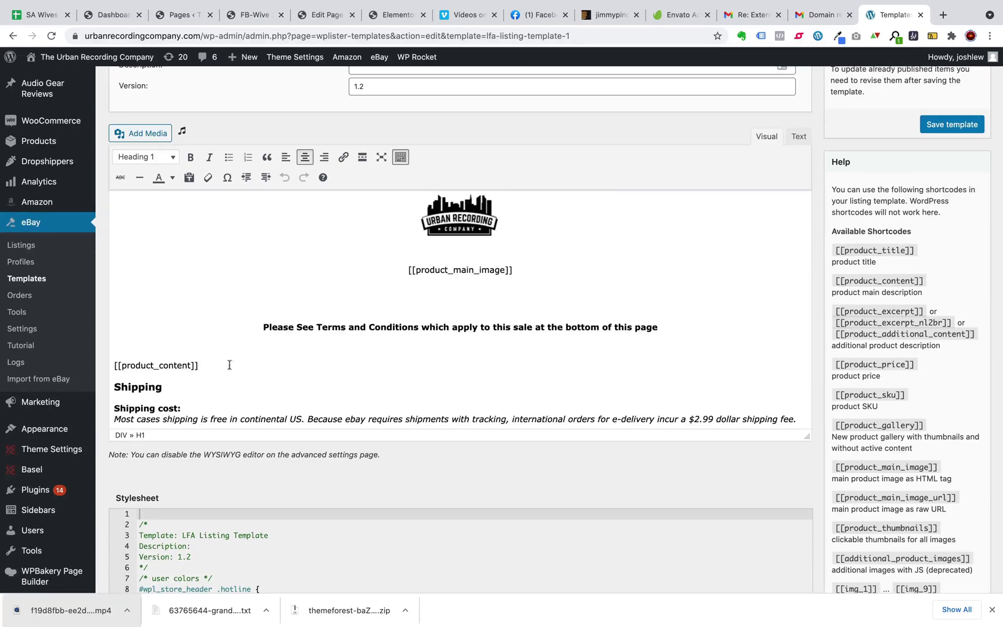
{"action": "scroll", "coordinate": [226, 364], "scroll_direction": "down", "scroll_amount": 1}
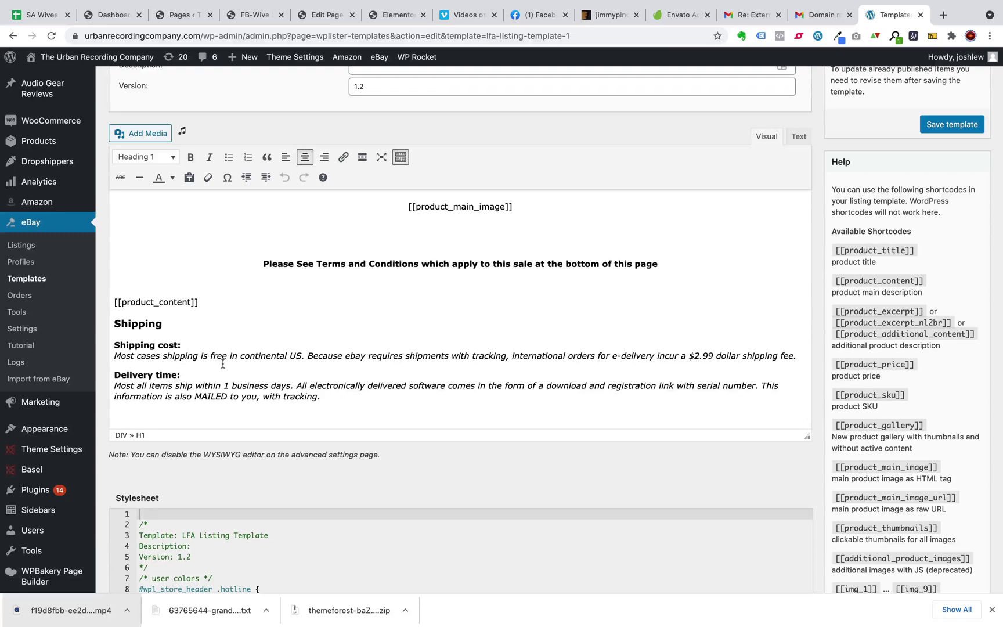
{"action": "scroll", "coordinate": [396, 379], "scroll_direction": "down", "scroll_amount": 1}
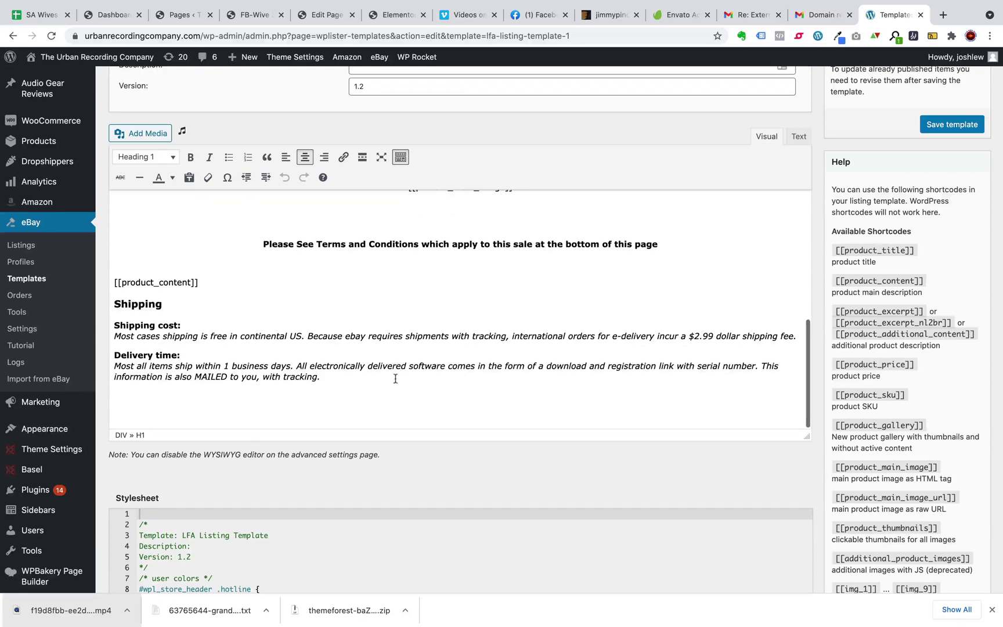
{"action": "scroll", "coordinate": [402, 421], "scroll_direction": "down", "scroll_amount": 2}
{"action": "scroll", "coordinate": [414, 462], "scroll_direction": "down", "scroll_amount": 1}
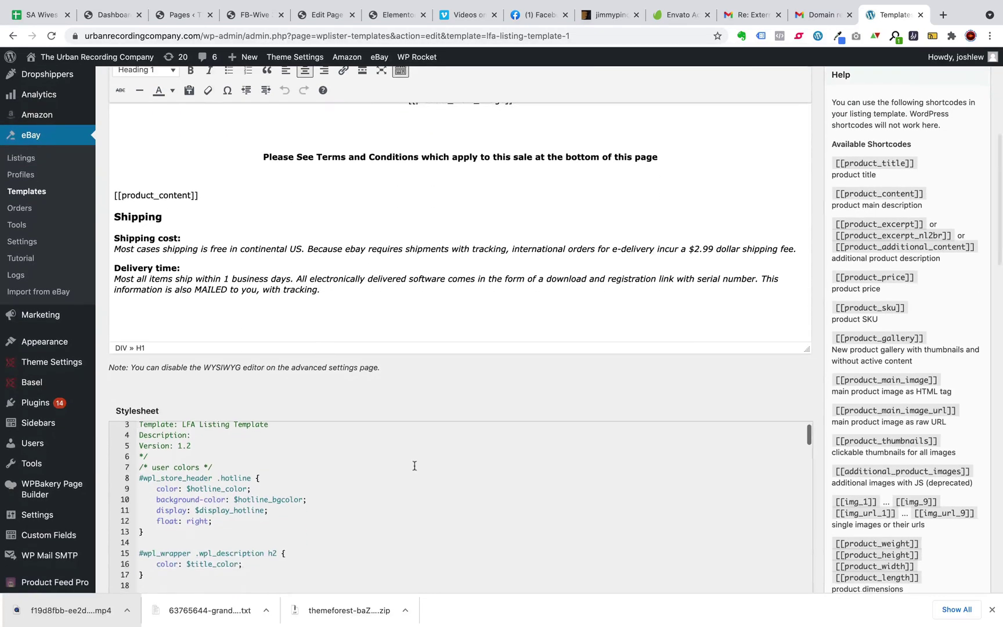
{"action": "scroll", "coordinate": [425, 414], "scroll_direction": "down", "scroll_amount": 1}
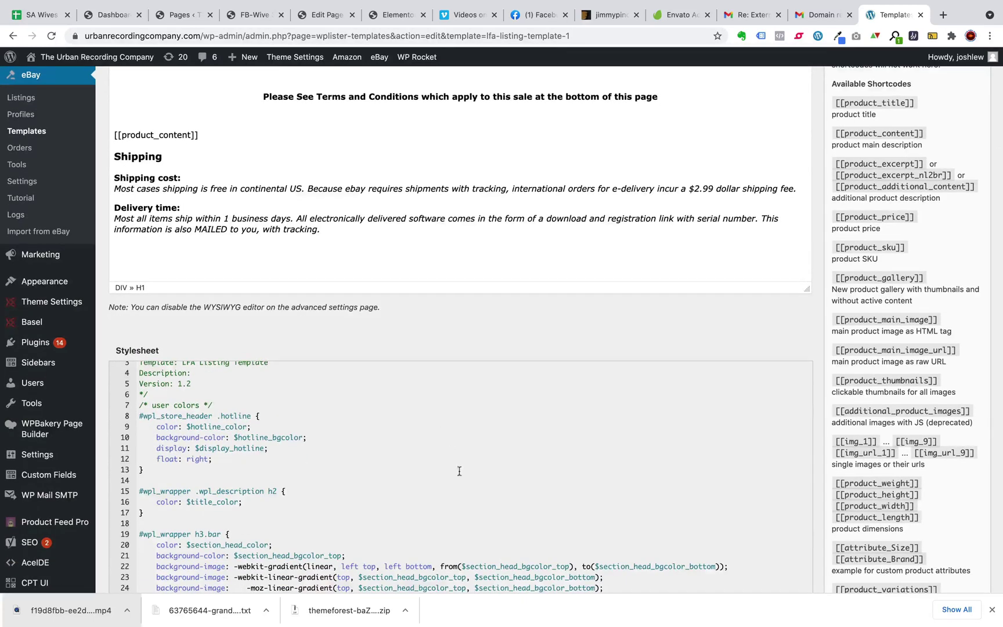
{"action": "scroll", "coordinate": [459, 471], "scroll_direction": "down", "scroll_amount": 1}
{"action": "scroll", "coordinate": [459, 471], "scroll_direction": "up", "scroll_amount": 5}
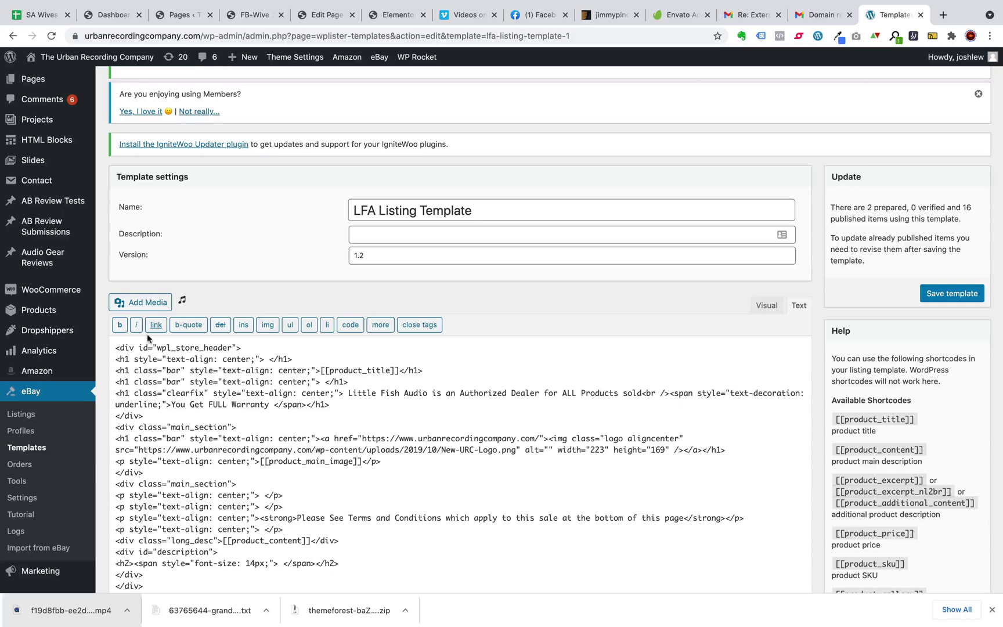
Open the eBay Listings page and scroll through its 88 listings.
{"action": "left_click", "coordinate": [19, 415]}
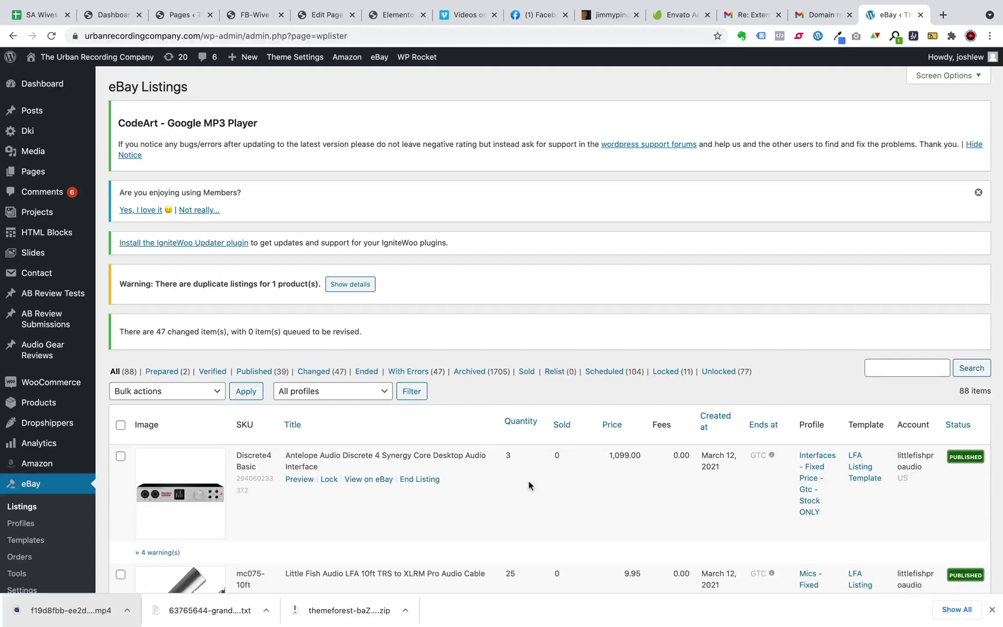
{"action": "scroll", "coordinate": [528, 482], "scroll_direction": "down", "scroll_amount": 2}
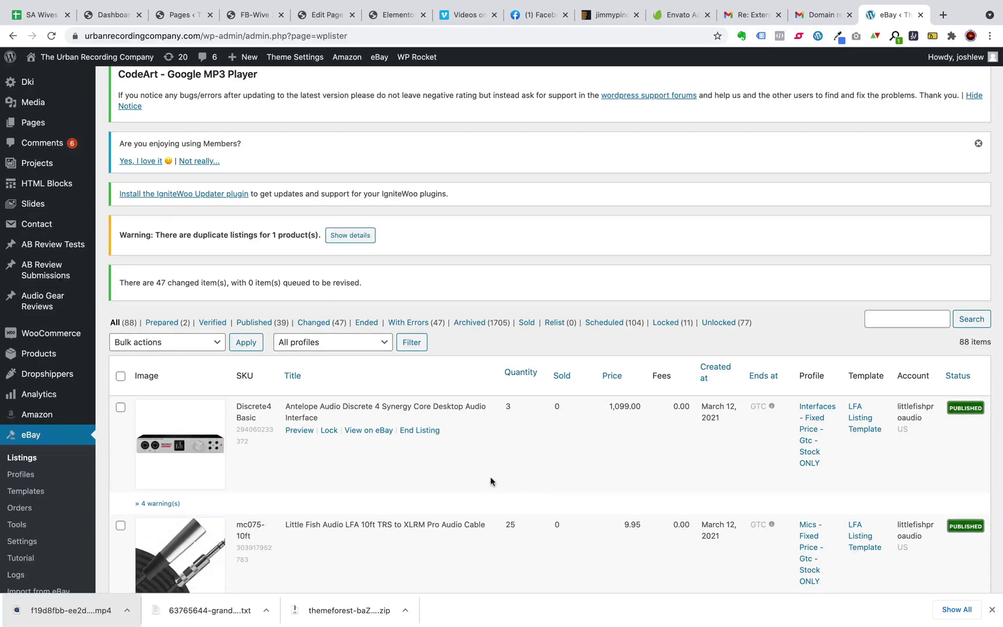
Search All Products for 'waves' and scroll down to the Antares Auto-Tune Vocal Studio row.
{"action": "left_click", "coordinate": [905, 325]}
{"action": "type", "text": "waves"}
{"action": "key", "text": "Return"}
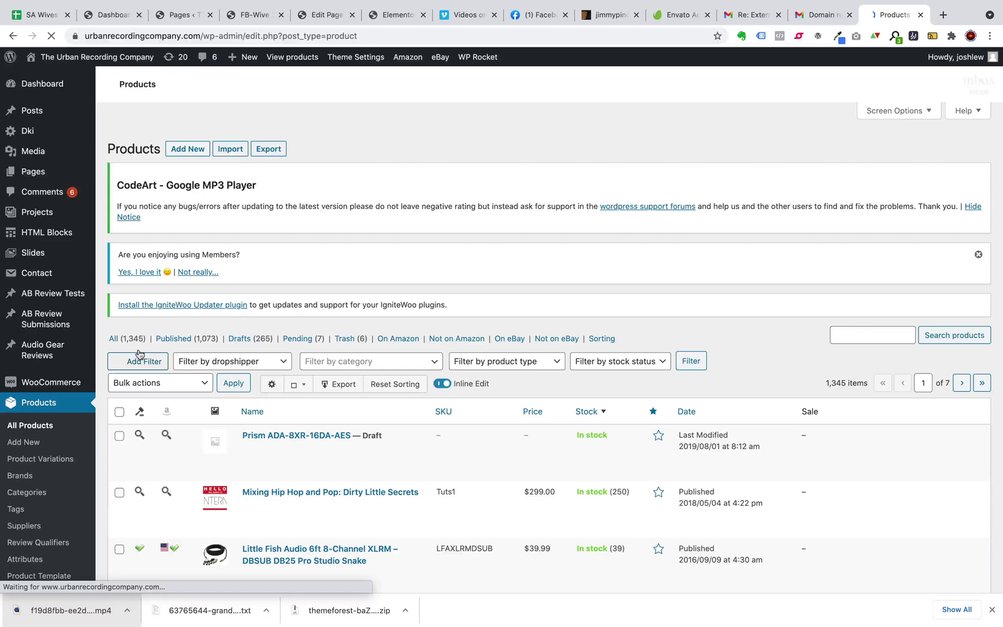
{"action": "scroll", "coordinate": [157, 464], "scroll_direction": "down", "scroll_amount": 1}
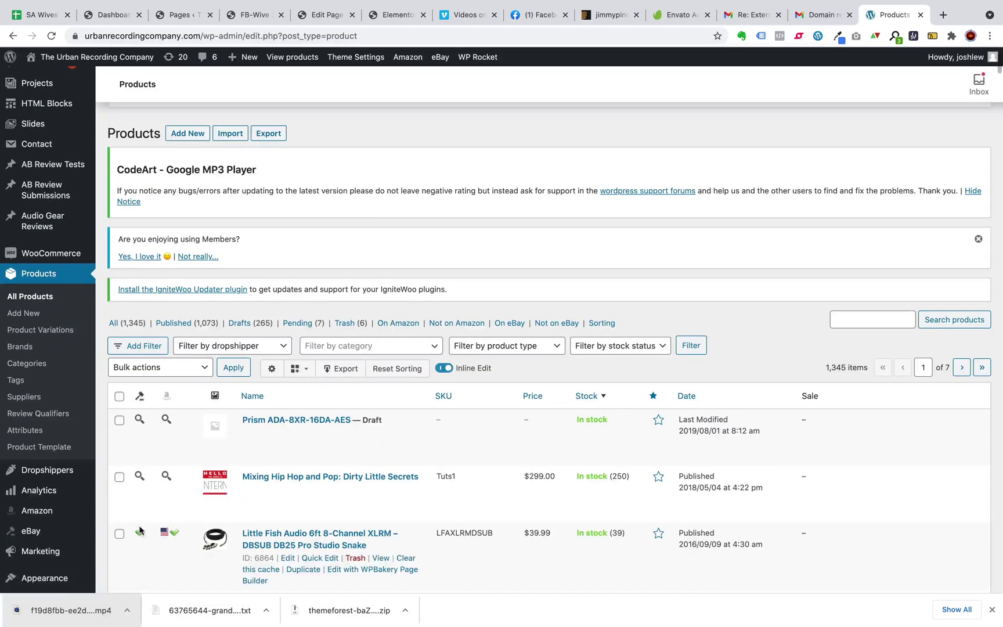
{"action": "scroll", "coordinate": [139, 530], "scroll_direction": "down", "scroll_amount": 1}
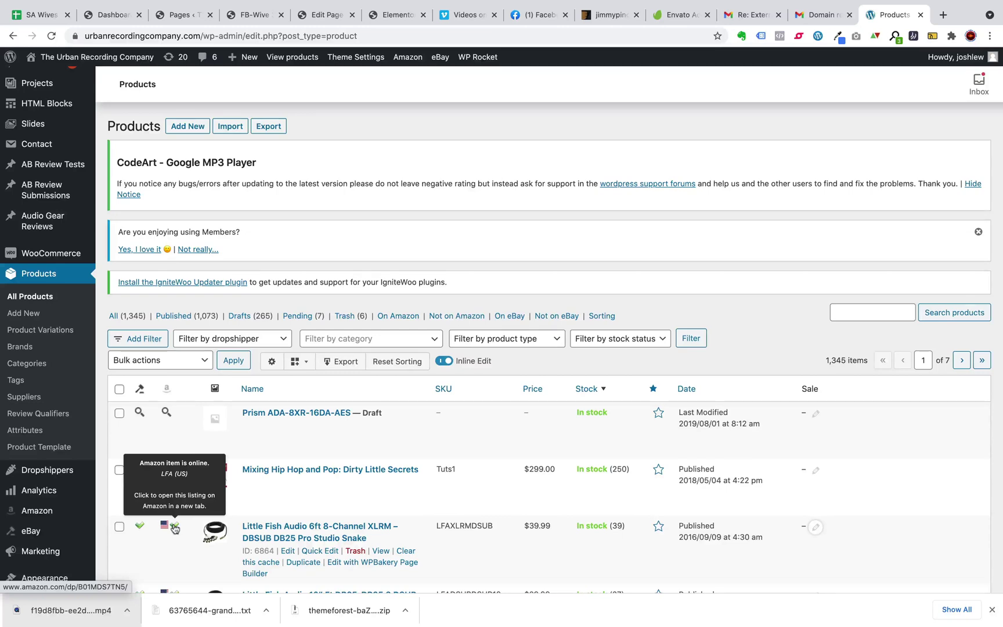
{"action": "scroll", "coordinate": [462, 493], "scroll_direction": "down", "scroll_amount": 3}
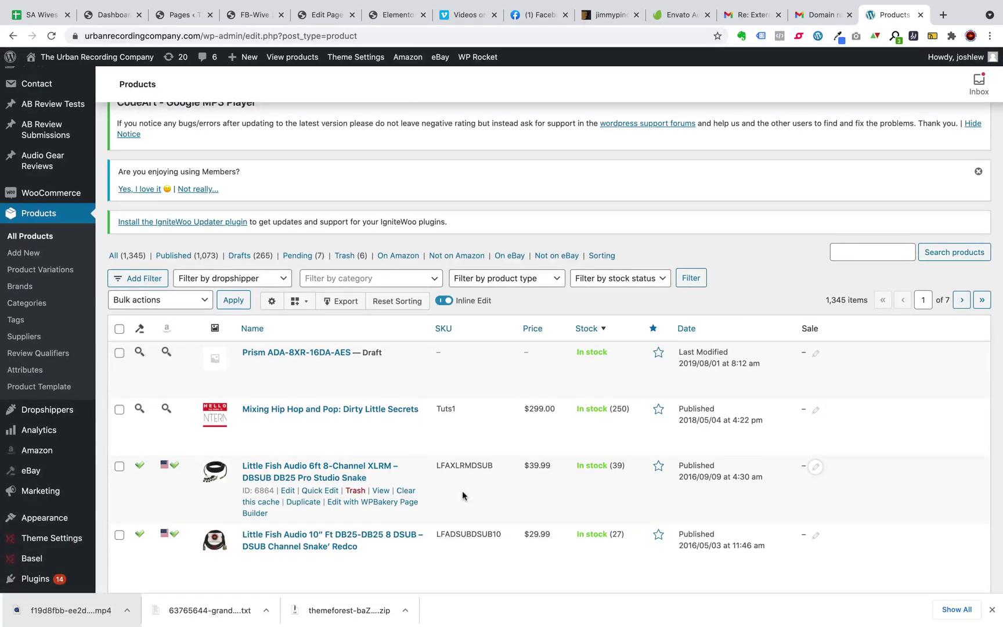
{"action": "scroll", "coordinate": [462, 495], "scroll_direction": "down", "scroll_amount": 1}
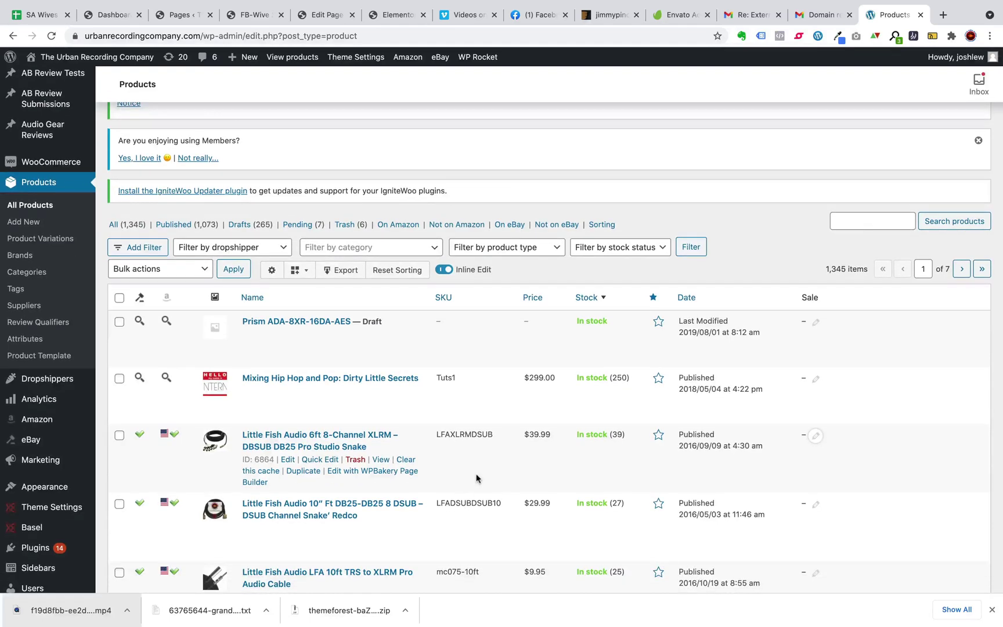
{"action": "scroll", "coordinate": [475, 477], "scroll_direction": "down", "scroll_amount": 1}
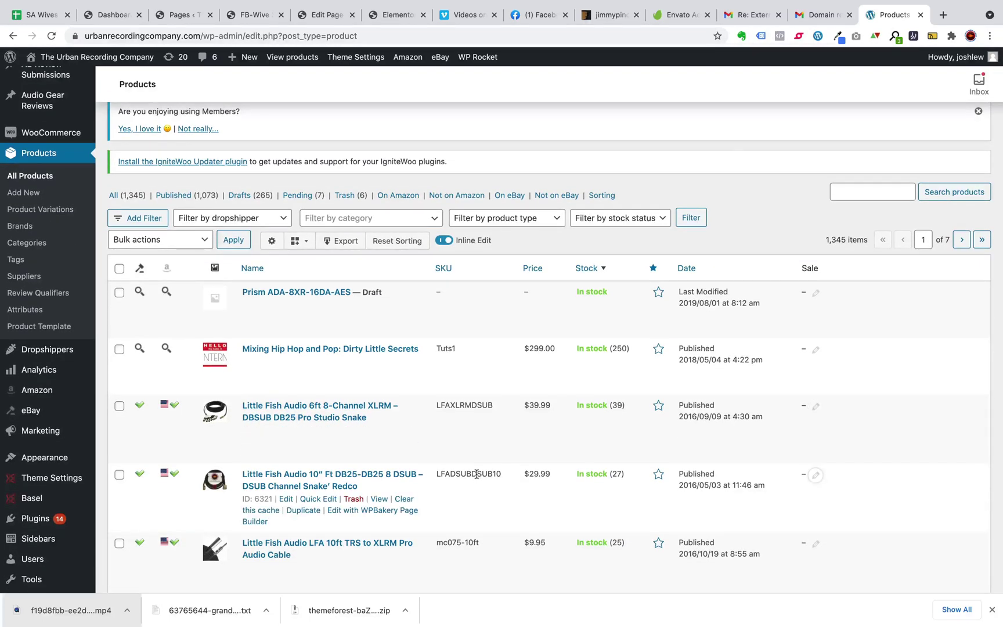
{"action": "scroll", "coordinate": [476, 474], "scroll_direction": "down", "scroll_amount": 10}
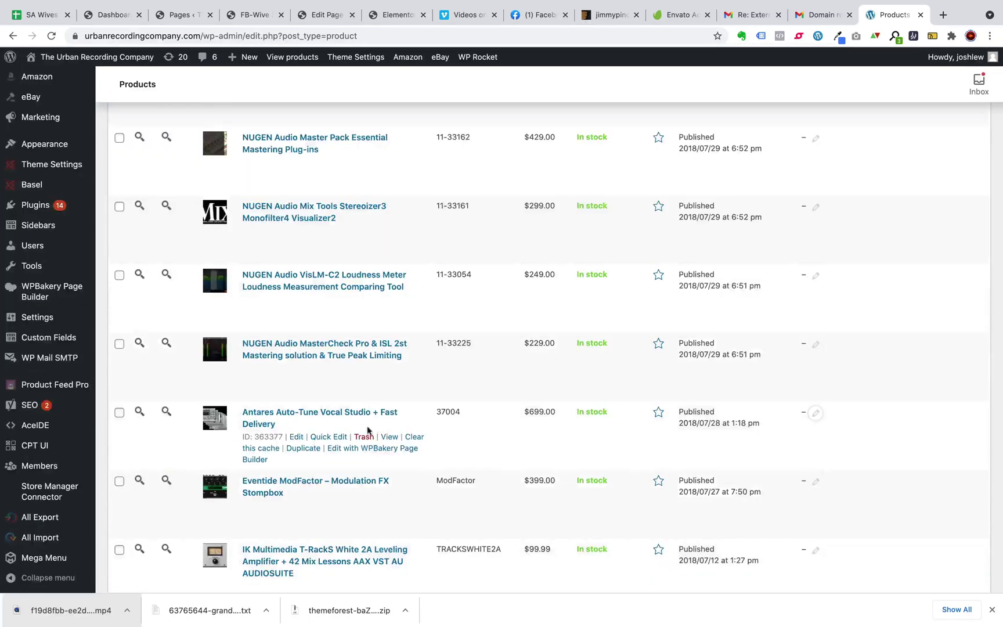
Mark the Antares product to list on eBay with the Software - Fixed Price - Gtc - Always Available profile.
{"action": "left_click", "coordinate": [297, 436]}
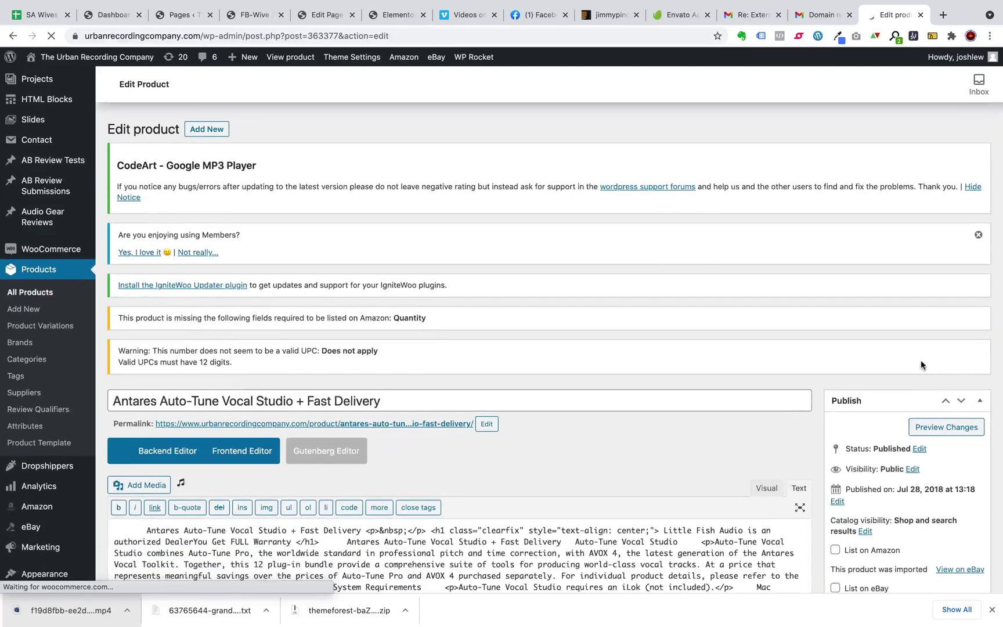
{"action": "scroll", "coordinate": [783, 406], "scroll_direction": "down", "scroll_amount": 3}
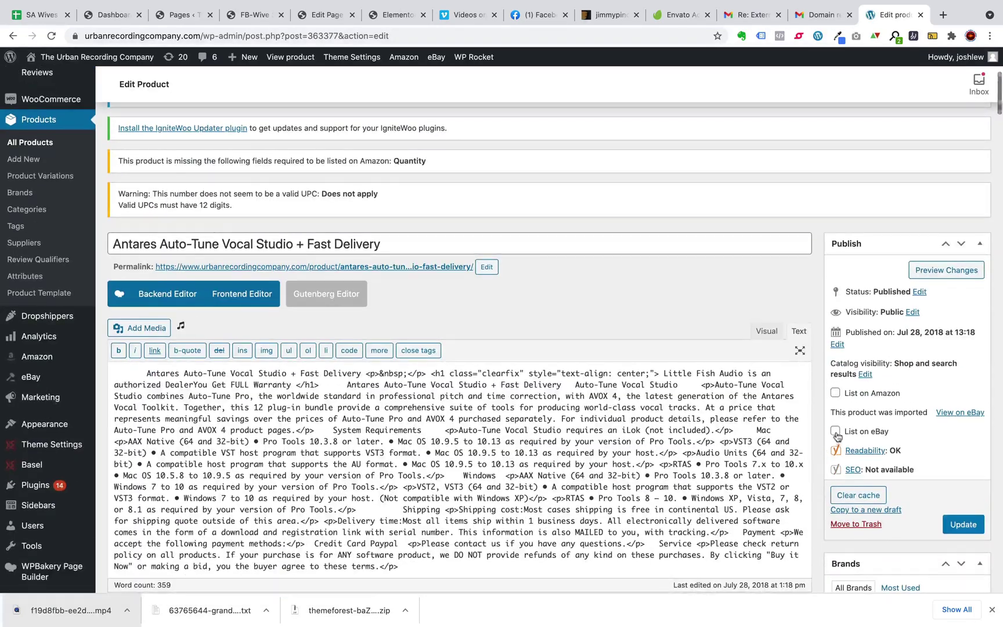
{"action": "left_click", "coordinate": [835, 431]}
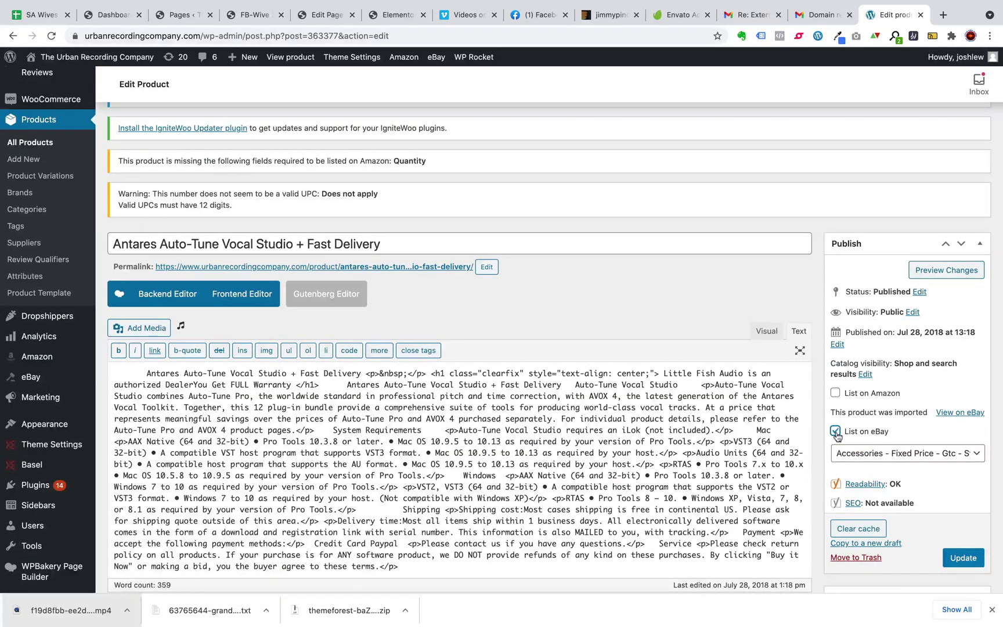
{"action": "left_click", "coordinate": [868, 453]}
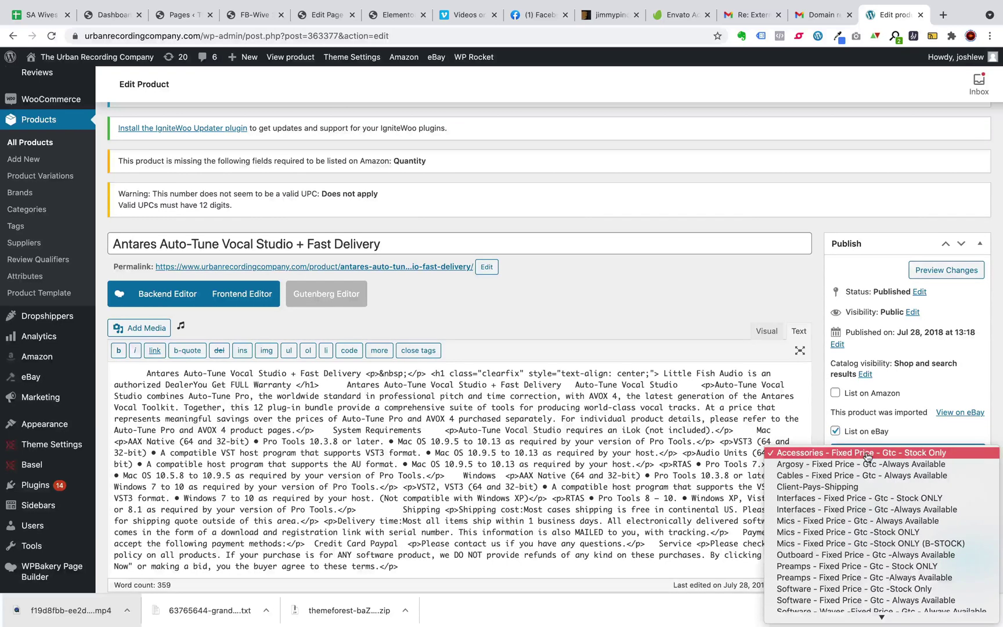
{"action": "scroll", "coordinate": [872, 537], "scroll_direction": "down", "scroll_amount": 1}
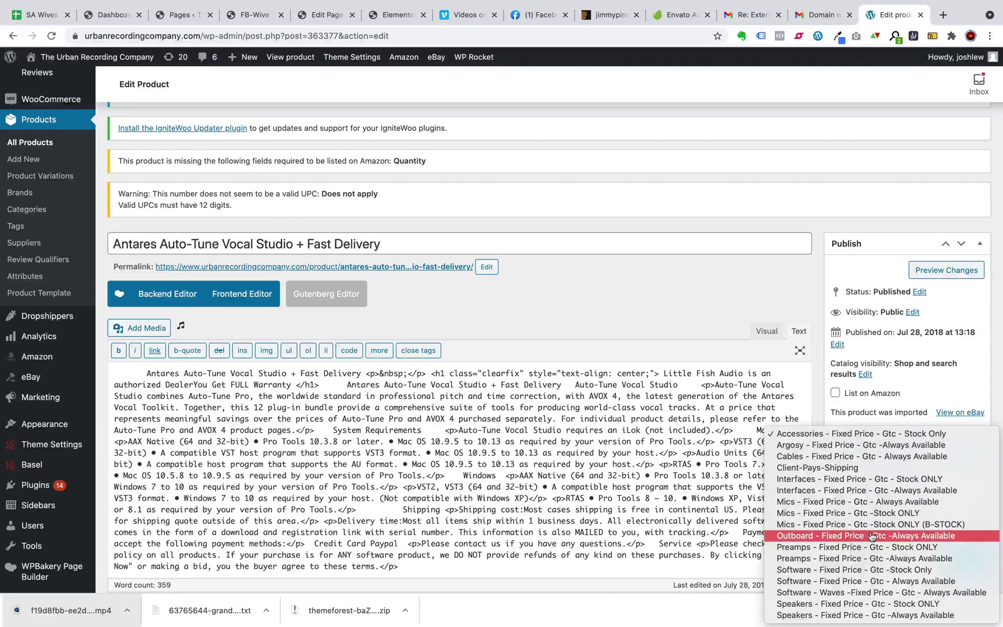
{"action": "left_click", "coordinate": [870, 566]}
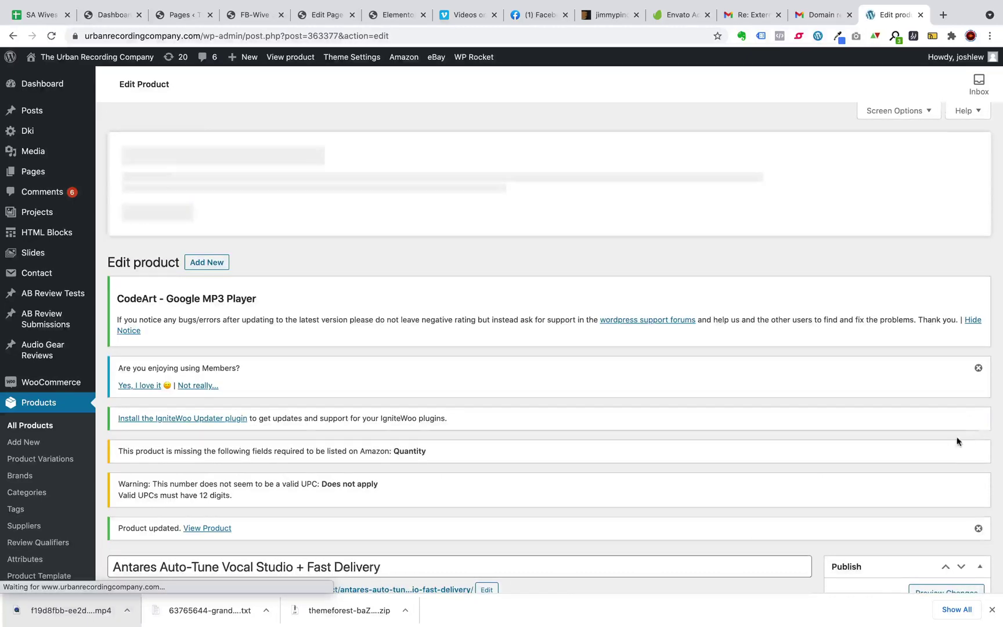
Publish the Antares Auto-Tune listing to eBay with the Publish to eBay bulk action.
{"action": "scroll", "coordinate": [956, 441], "scroll_direction": "down", "scroll_amount": 5}
{"action": "scroll", "coordinate": [956, 441], "scroll_direction": "down", "scroll_amount": 2}
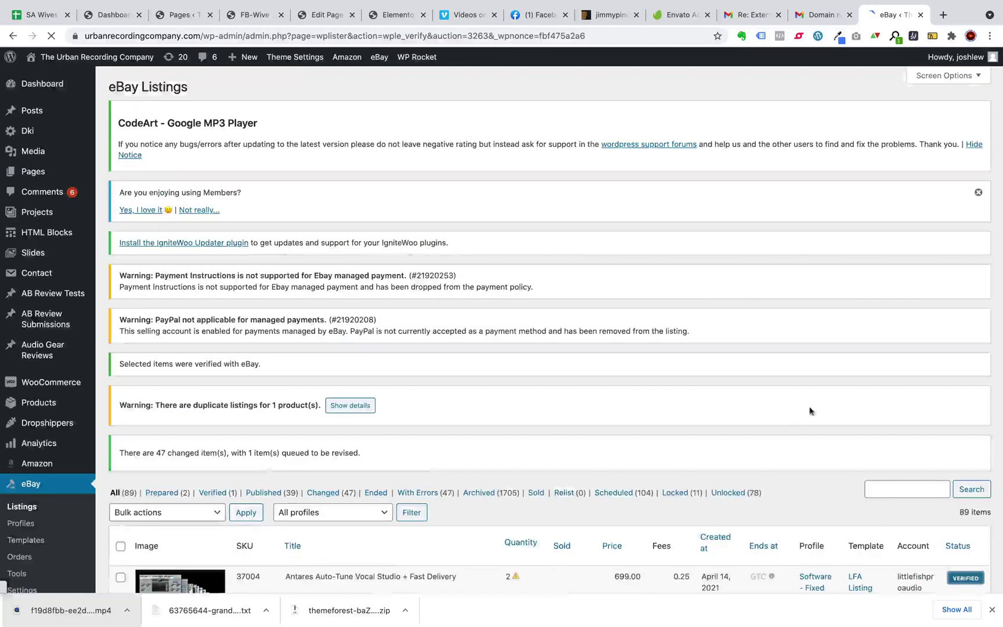
{"action": "scroll", "coordinate": [786, 417], "scroll_direction": "down", "scroll_amount": 3}
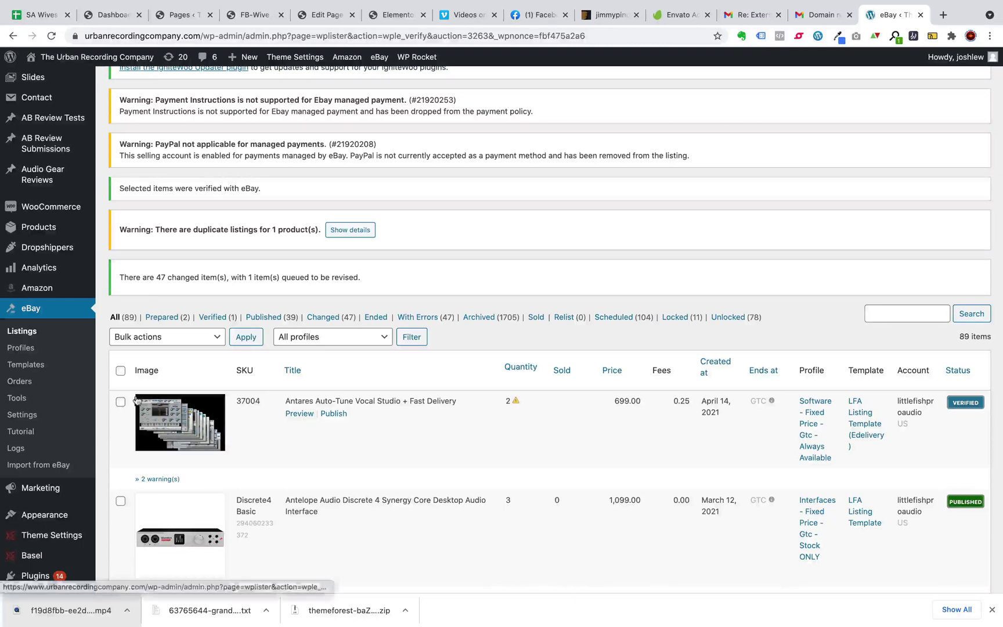
{"action": "left_click", "coordinate": [197, 337]}
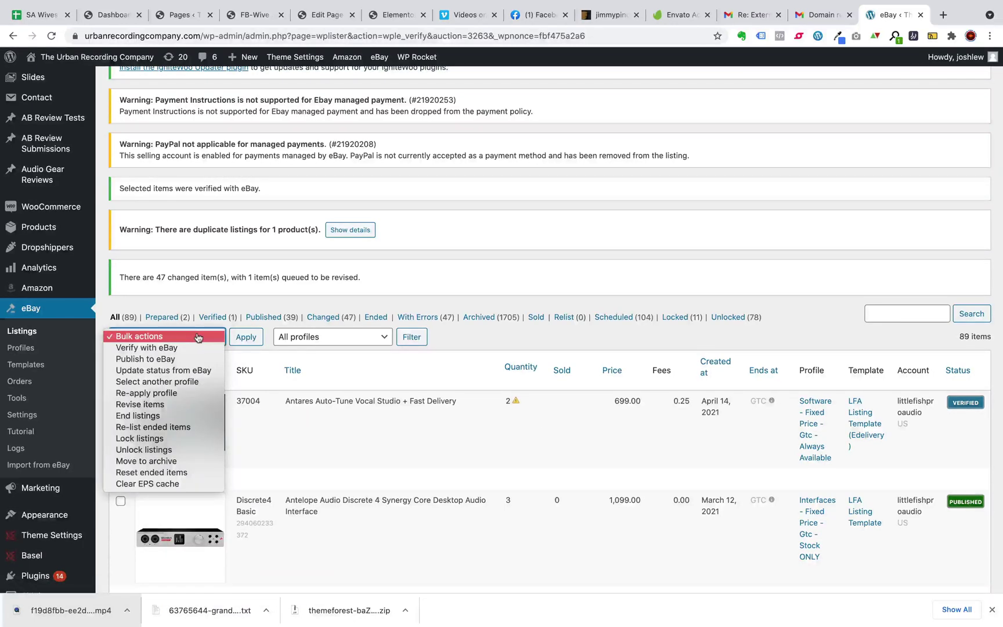
{"action": "left_click", "coordinate": [145, 358]}
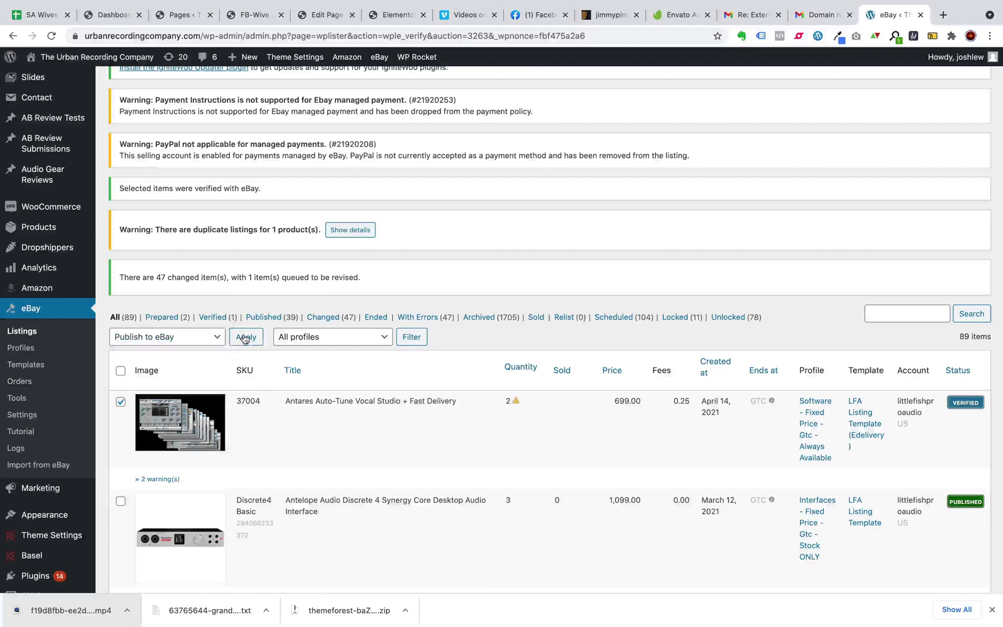
{"action": "left_click", "coordinate": [244, 336]}
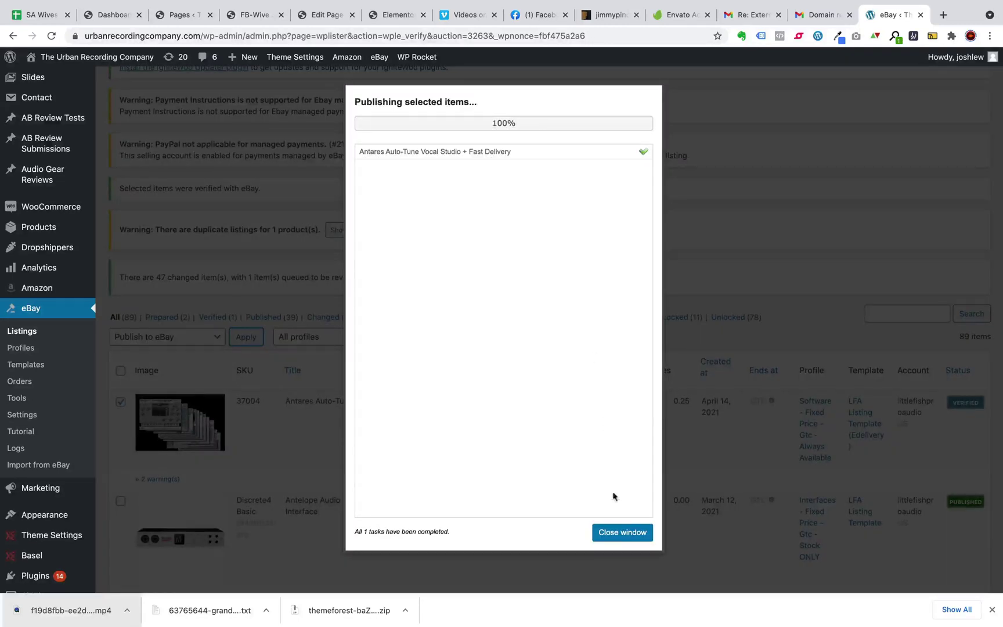
{"action": "left_click", "coordinate": [620, 531]}
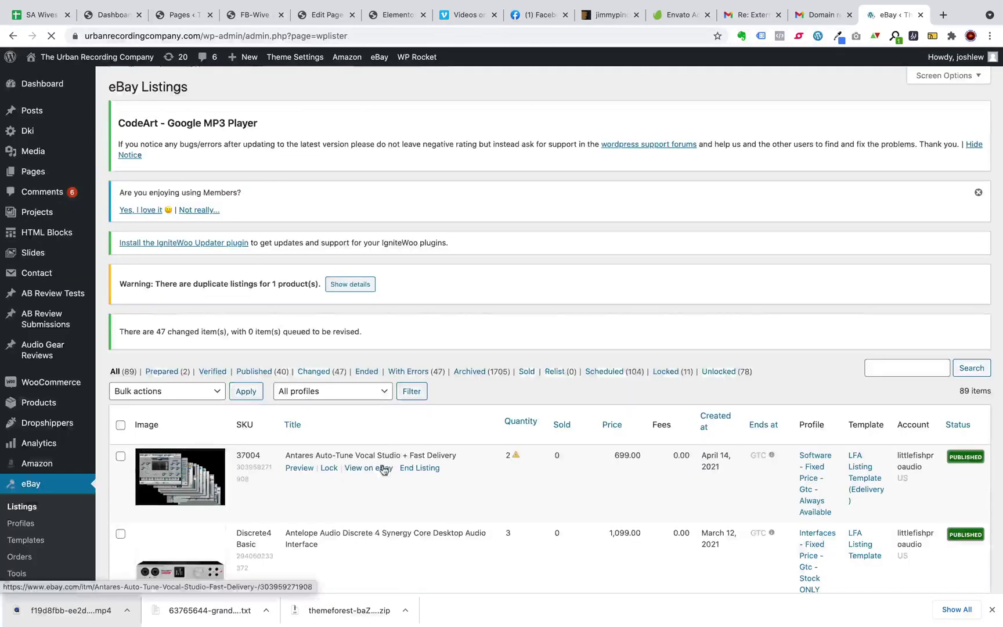
View the live Antares Auto-Tune eBay listing at US $699.00 and review its templated description.
{"action": "left_click", "coordinate": [382, 469]}
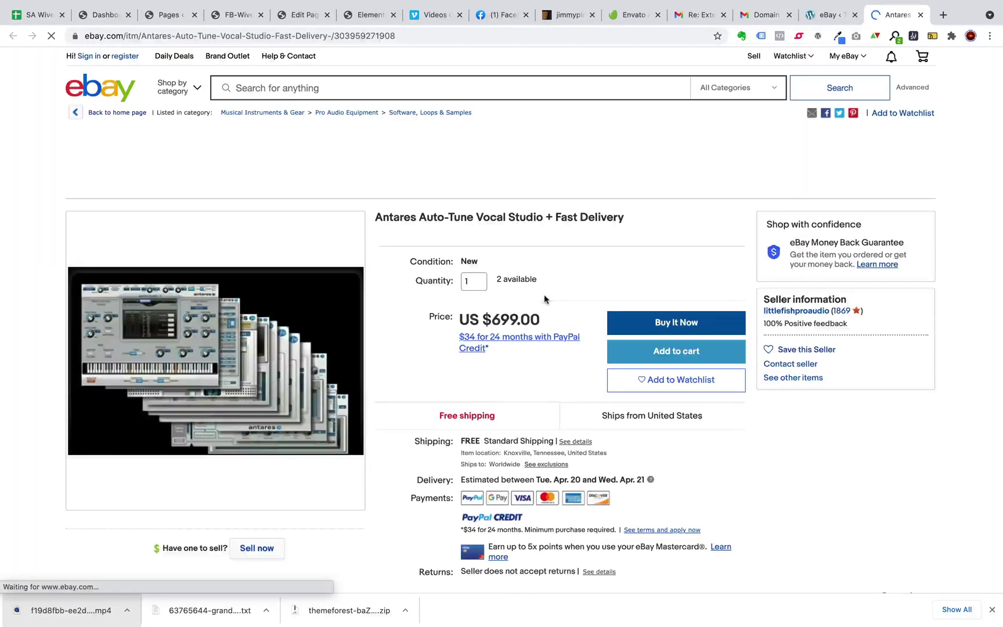
{"action": "scroll", "coordinate": [543, 297], "scroll_direction": "down", "scroll_amount": 5}
{"action": "scroll", "coordinate": [544, 298], "scroll_direction": "down", "scroll_amount": 15}
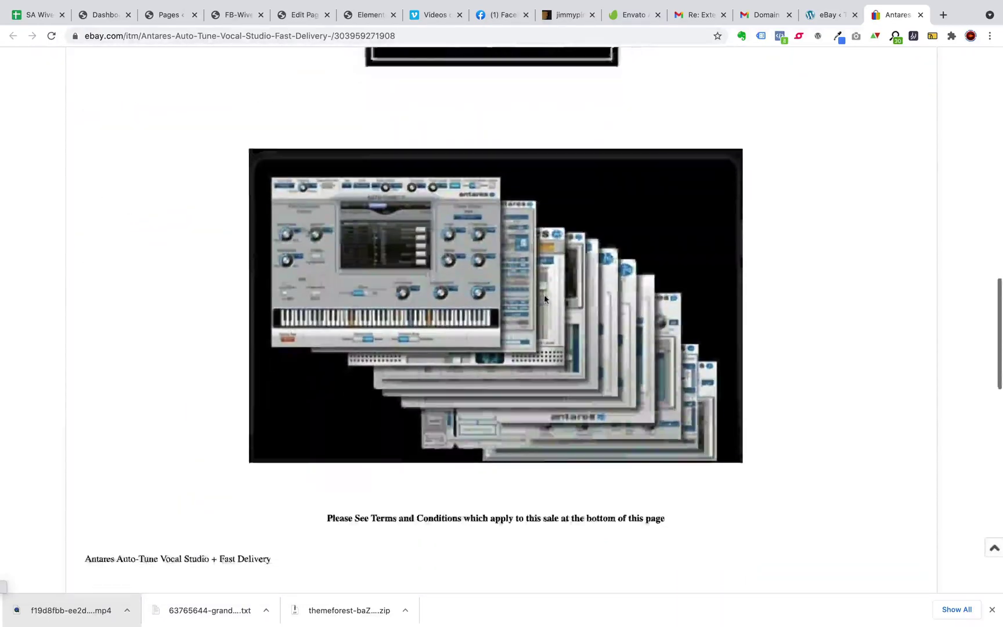
{"action": "scroll", "coordinate": [543, 297], "scroll_direction": "down", "scroll_amount": 4}
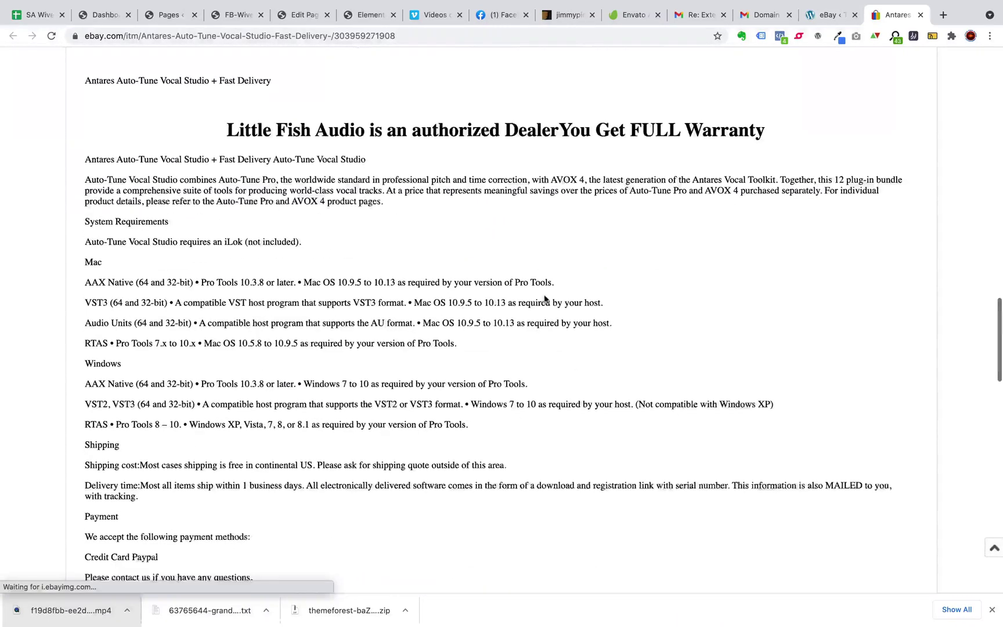
{"action": "scroll", "coordinate": [544, 297], "scroll_direction": "up", "scroll_amount": 8}
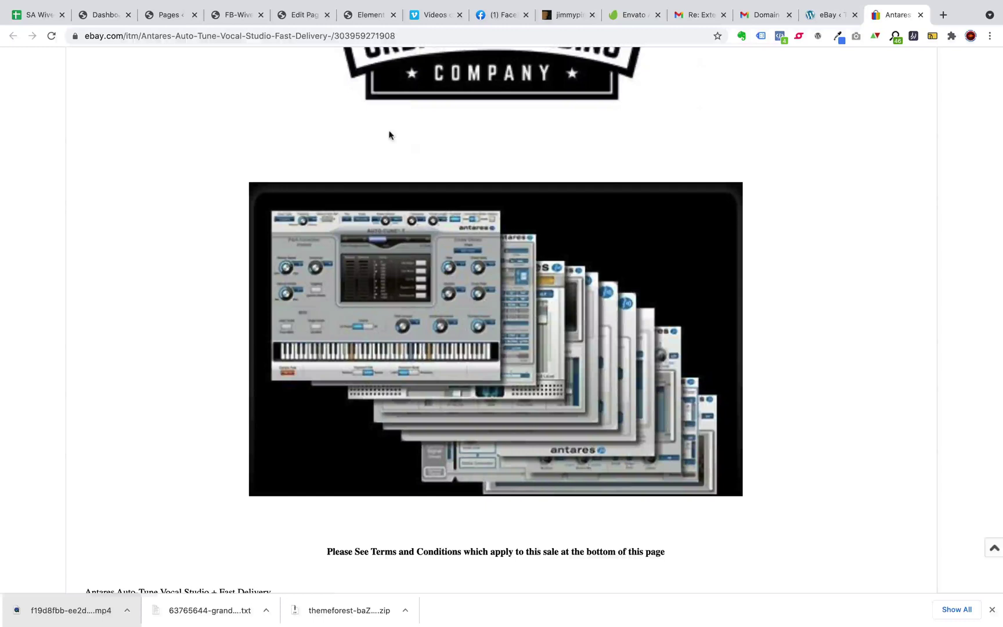
{"action": "scroll", "coordinate": [393, 277], "scroll_direction": "up", "scroll_amount": 8}
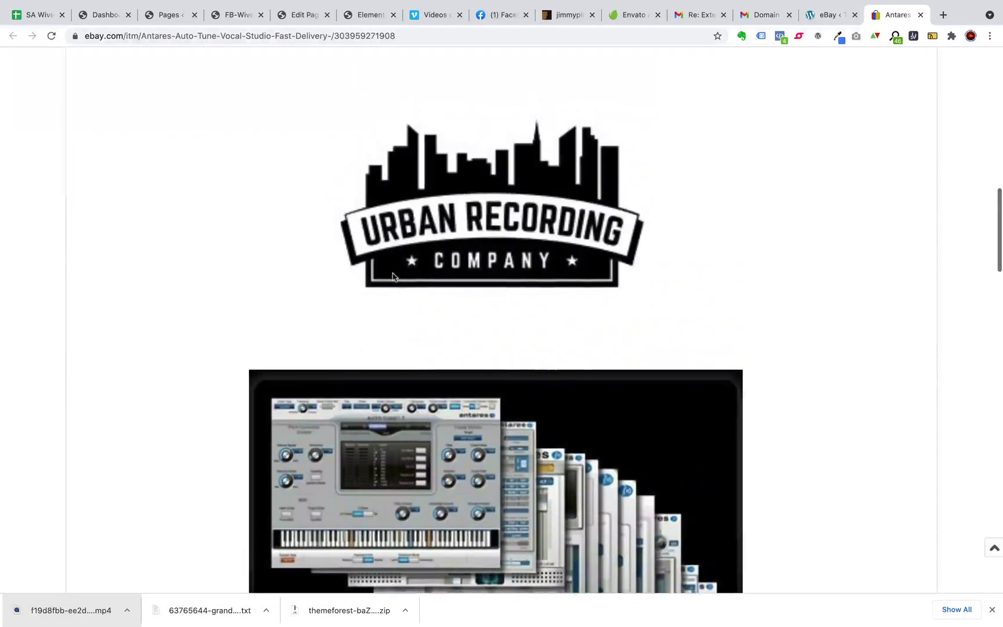